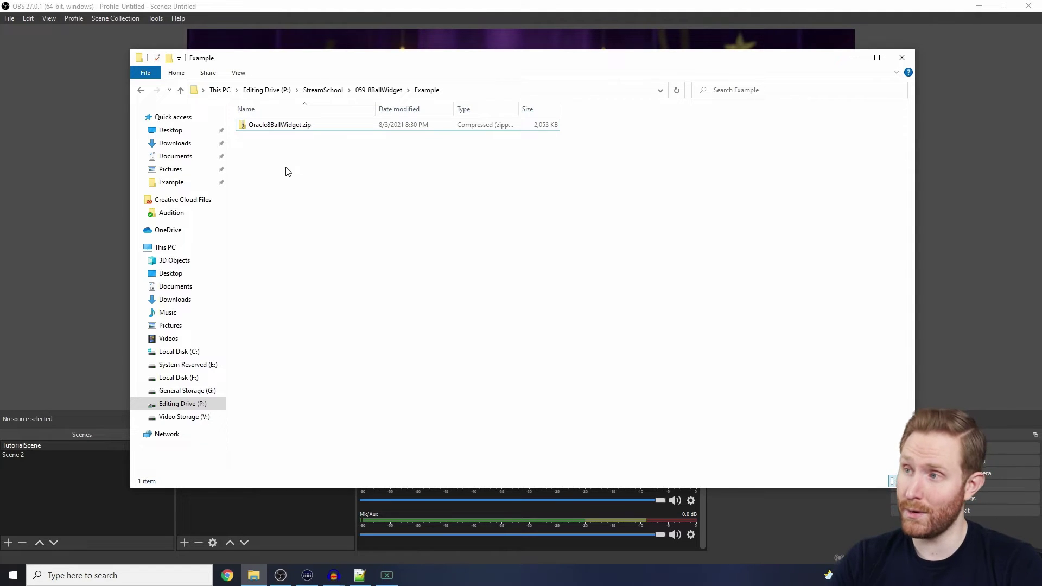
Extract Oracle8BallWidget.zip directly into the P:\StreamSchool\059_8BallWidget\Example\ folder, removing the extra subfolder name from the destination path.
left_click(264, 127)
right_click(263, 126)
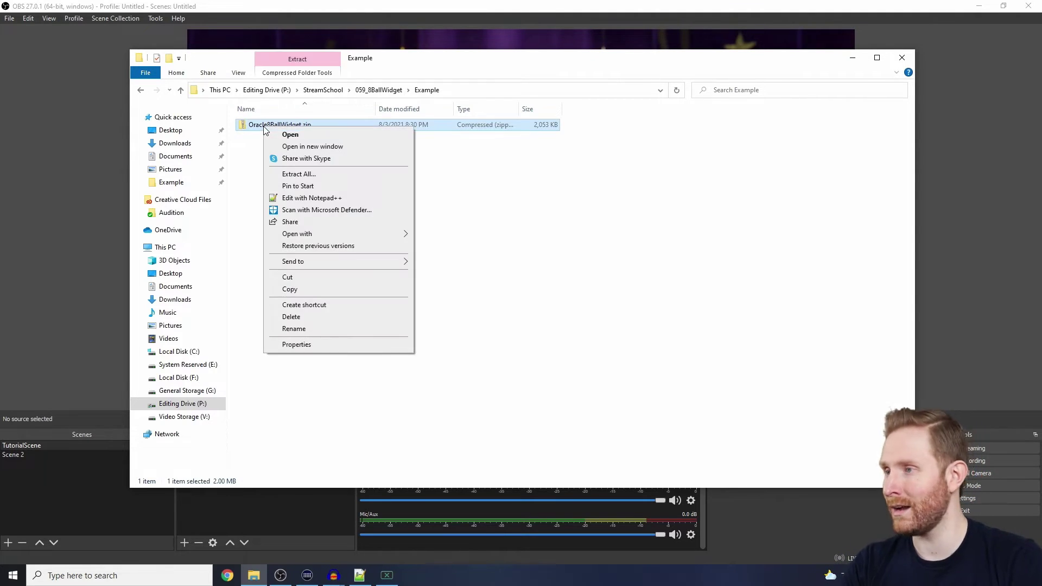
left_click(300, 175)
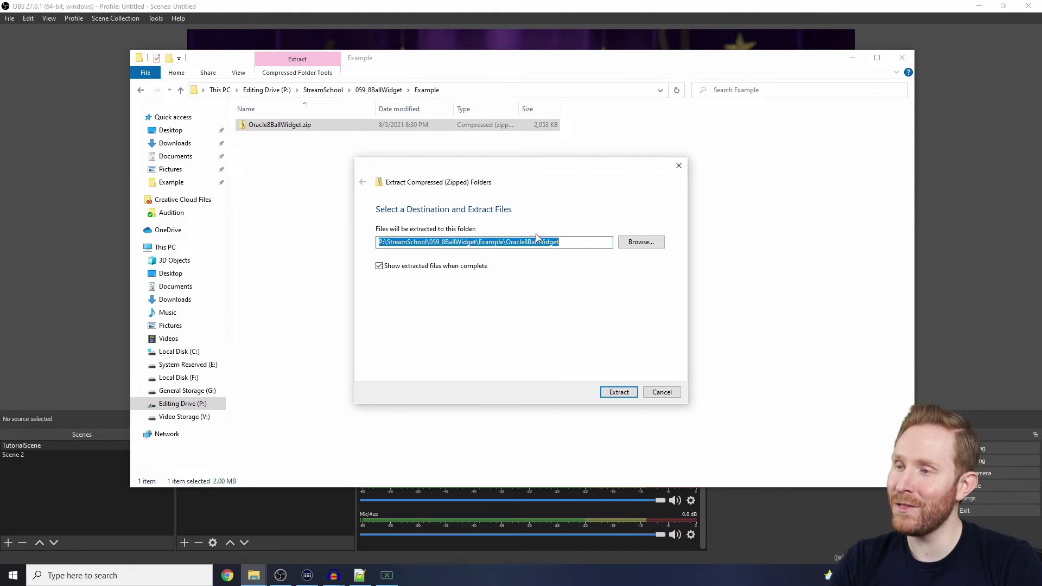
left_click(569, 242)
left_click_drag(568, 243, 524, 253)
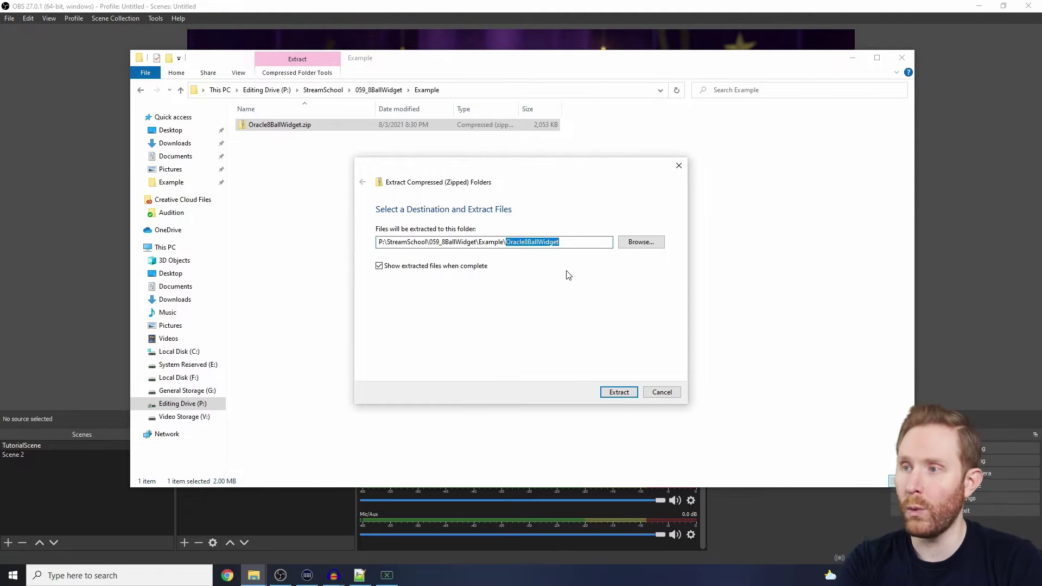
key("BackSpace")
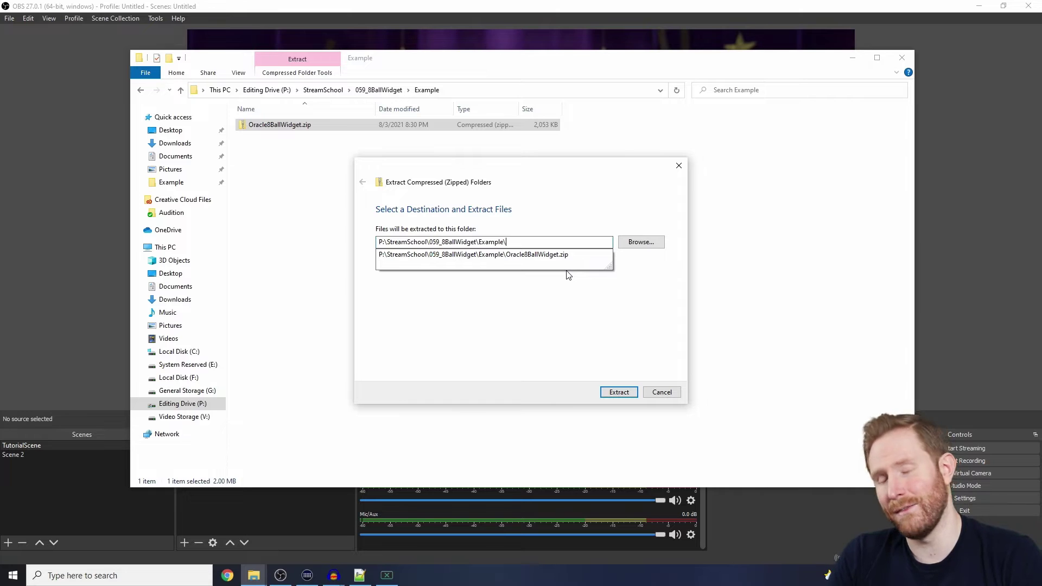
left_click(619, 393)
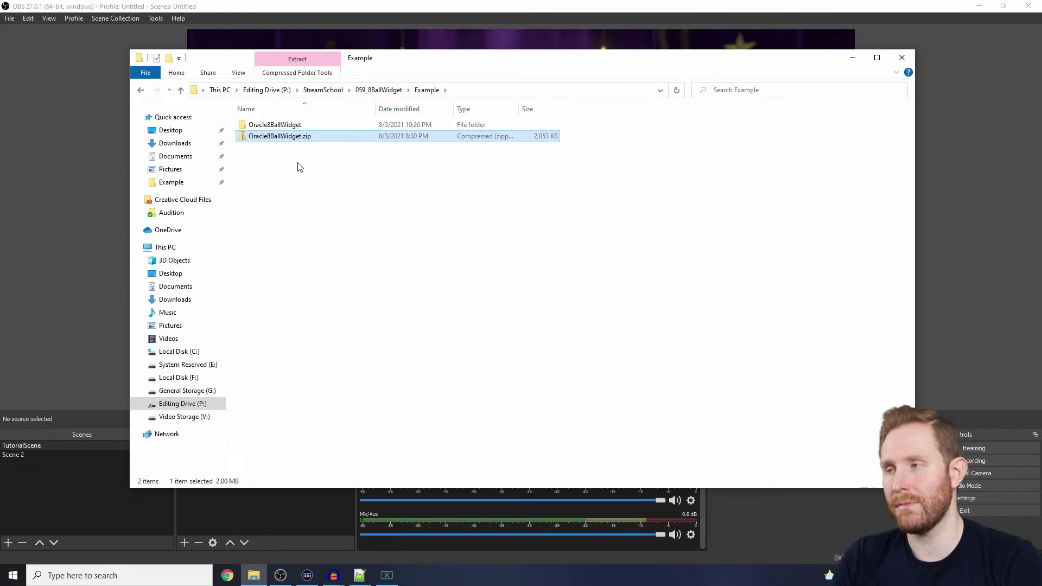
Open the extracted Oracle8BallWidget folder and check the contents of its assets subfolder.
double_click(272, 126)
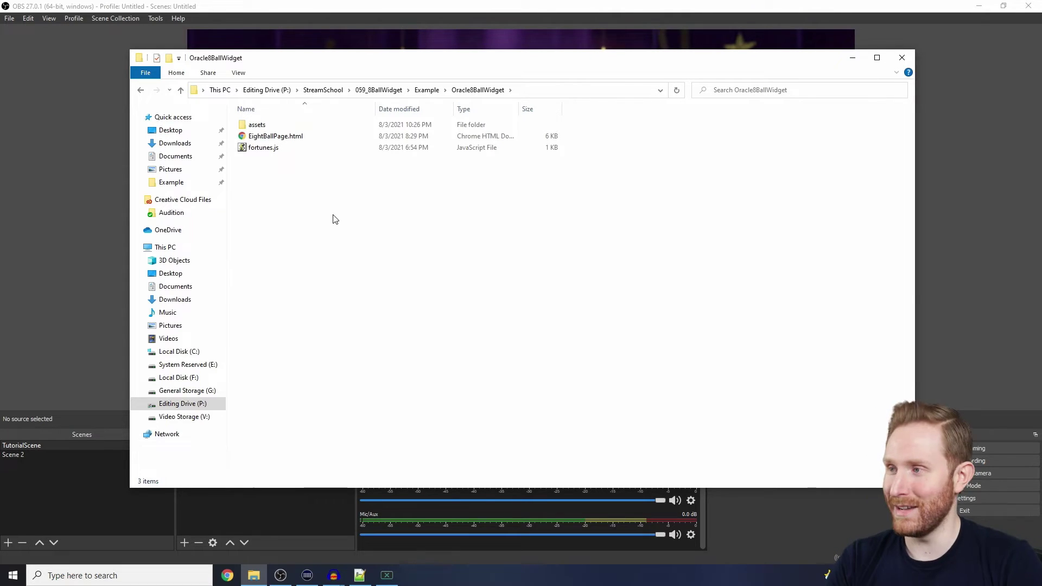
double_click(326, 124)
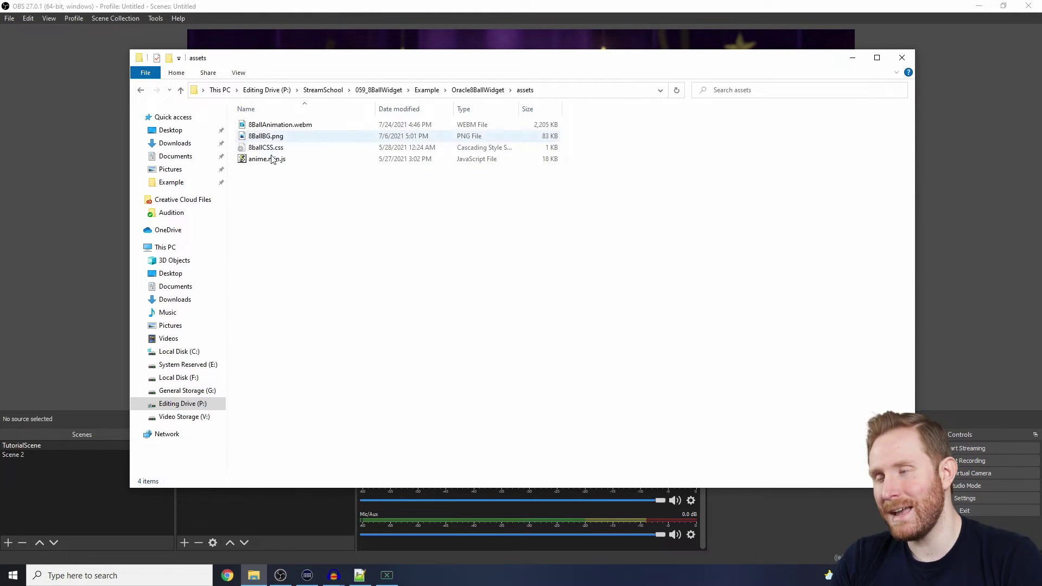
left_click(477, 90)
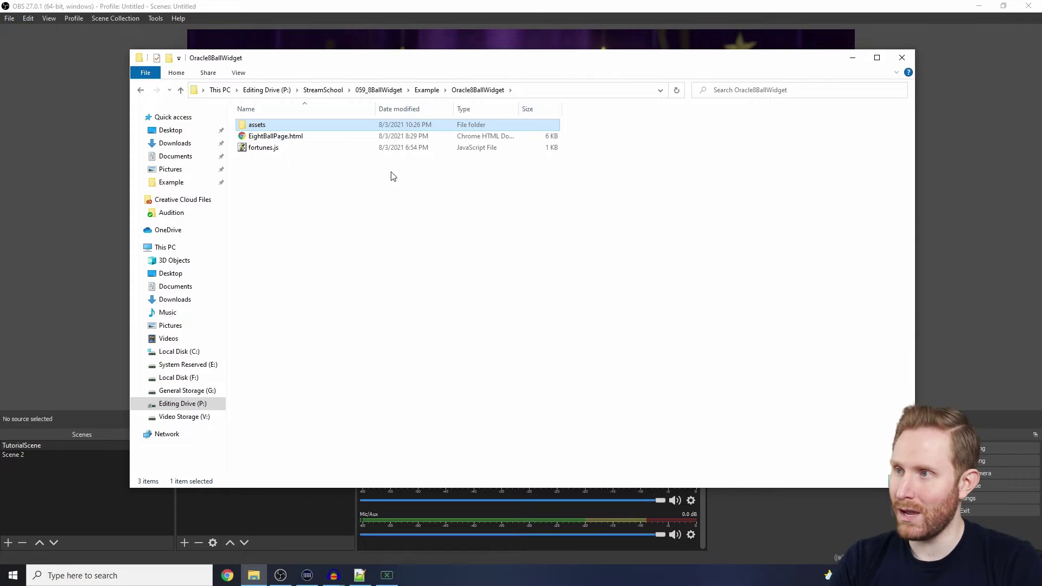
Switch to OBS and add a new Browser source named 8Ball to TutorialScene.
left_click(366, 4)
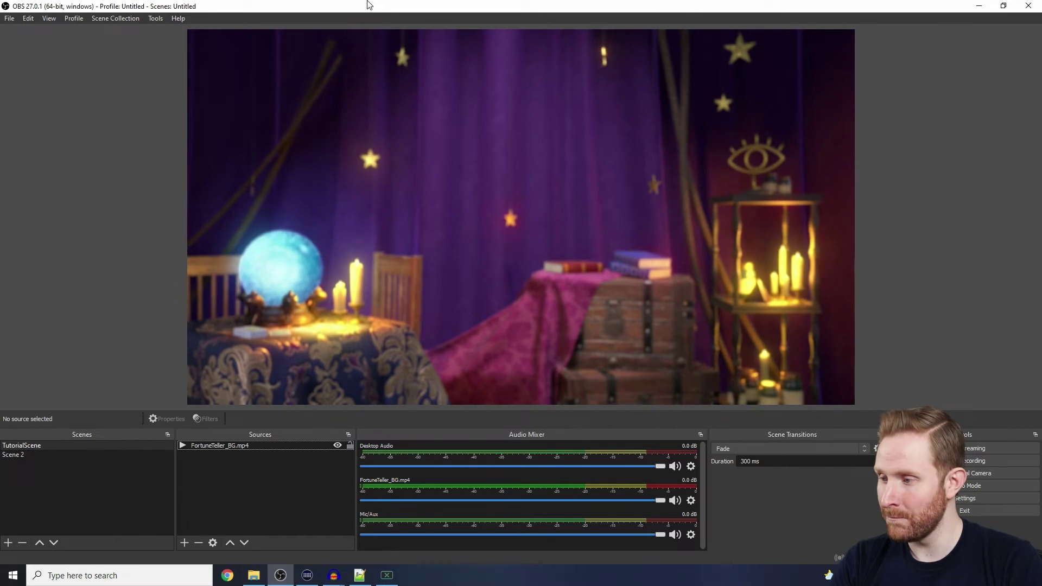
left_click(184, 542)
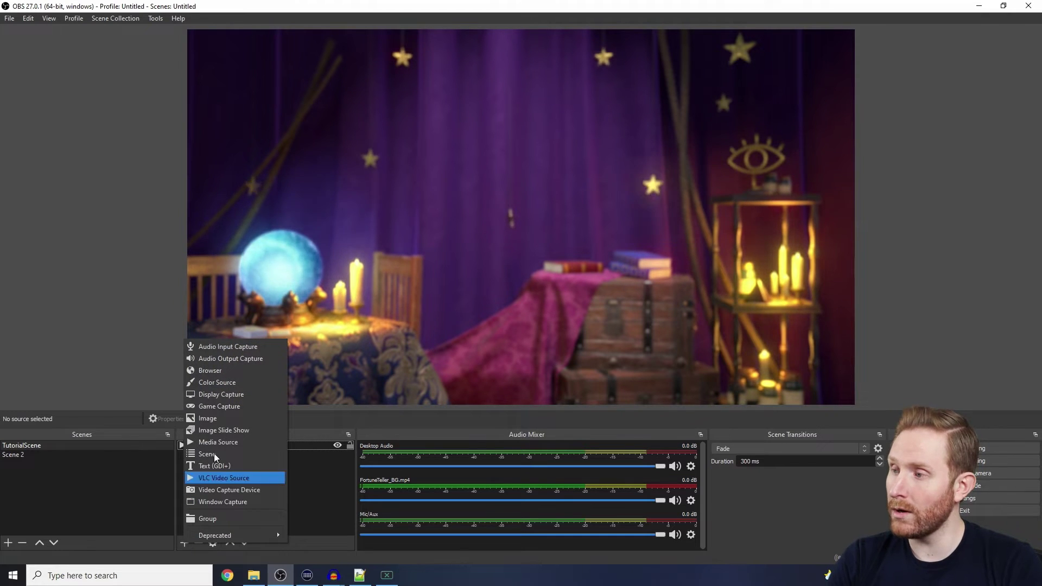
left_click(217, 372)
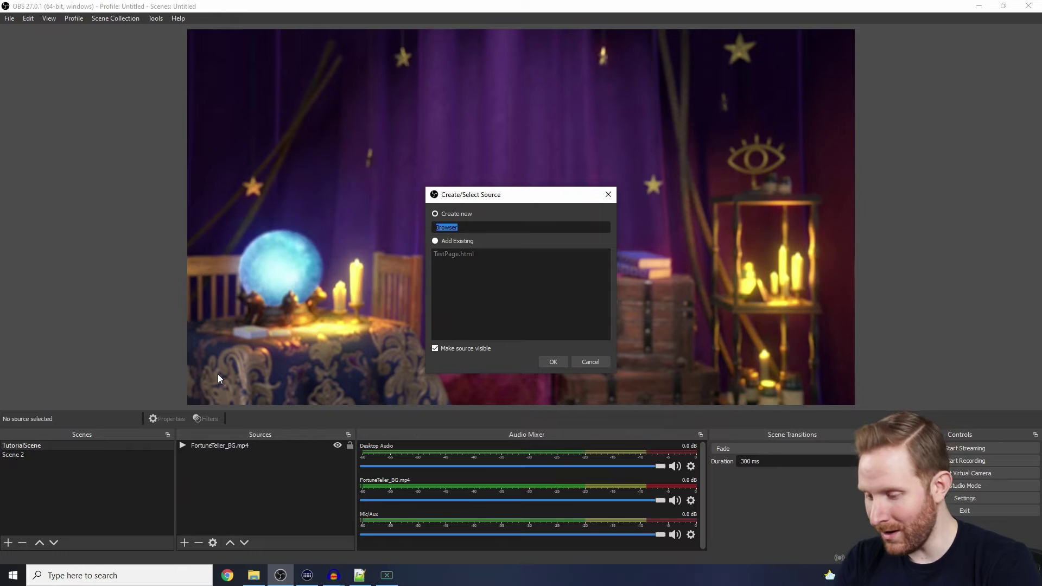
type("8Ball")
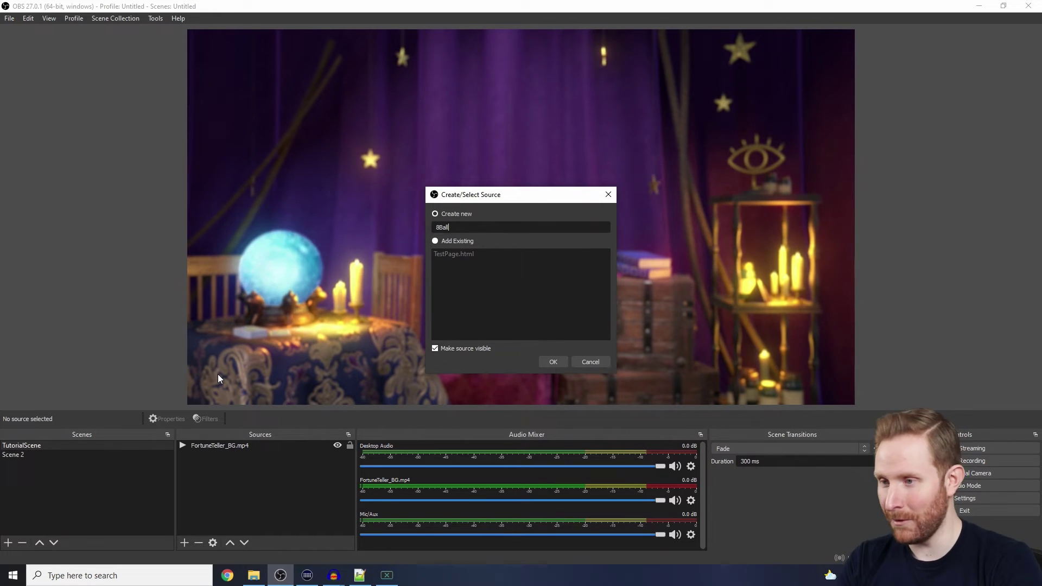
left_click(552, 362)
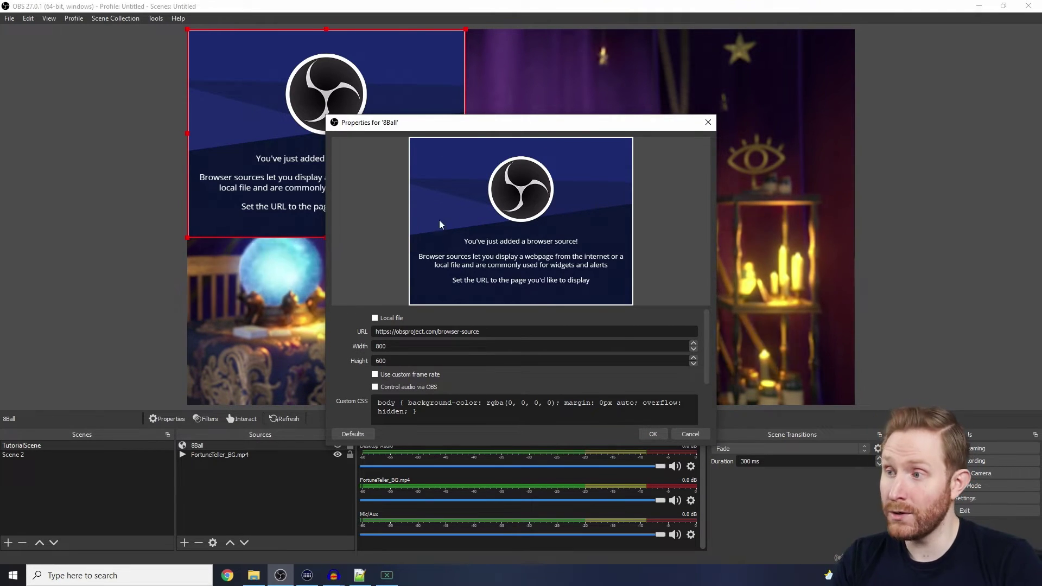
Make the 8Ball source use a local file and choose EightBallPage.html from the Oracle8BallWidget folder.
left_click(374, 318)
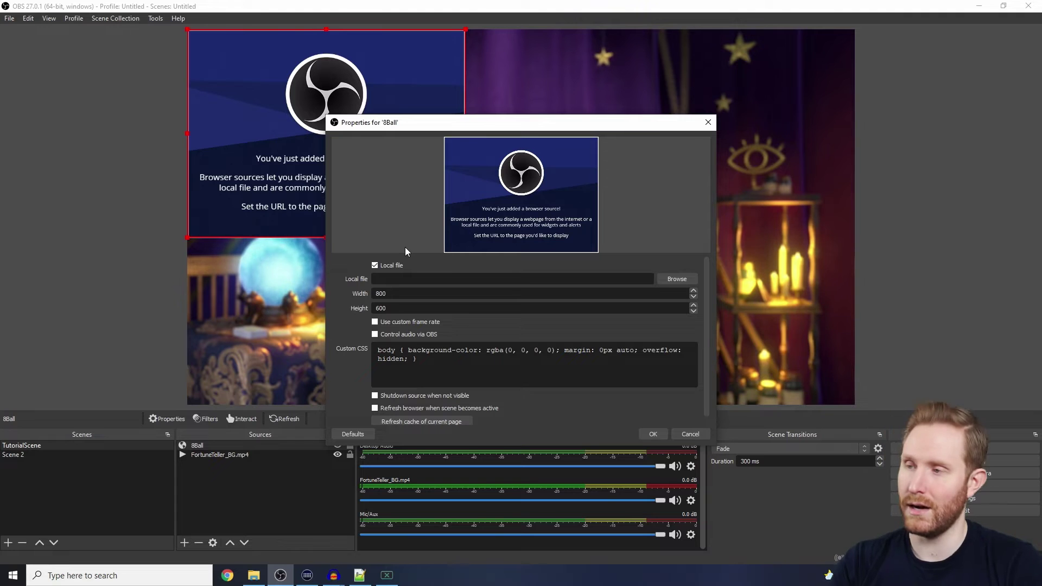
left_click(677, 279)
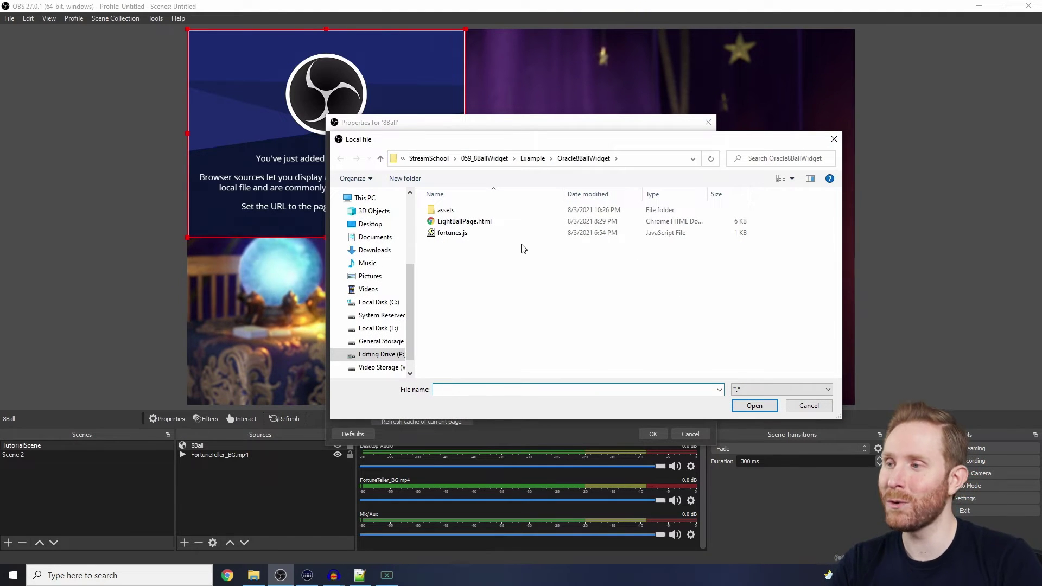
double_click(478, 221)
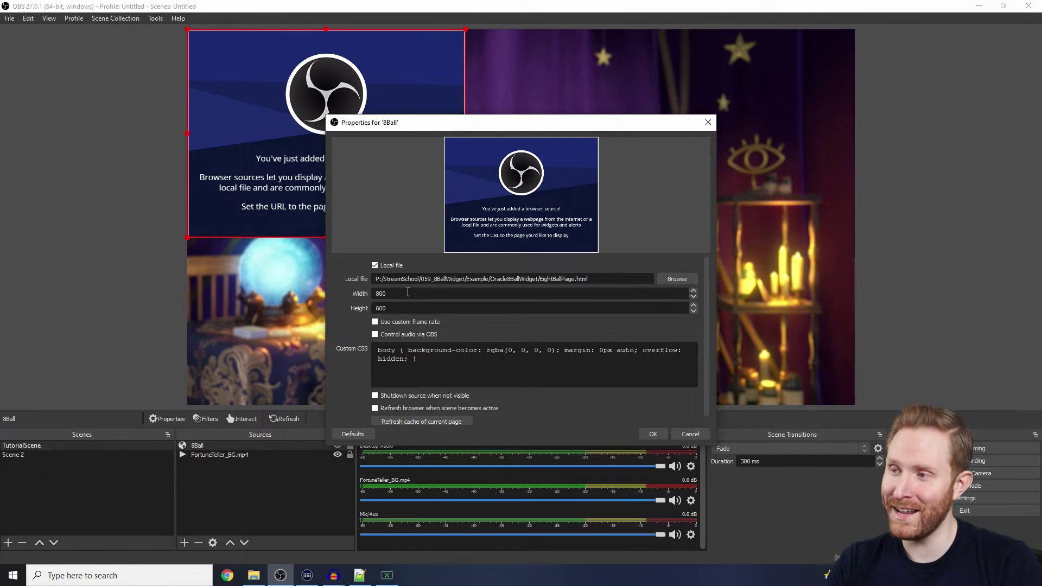
Set the 8Ball browser source's width and height to 1080 each.
double_click(380, 293)
type("1080")
key("Tab")
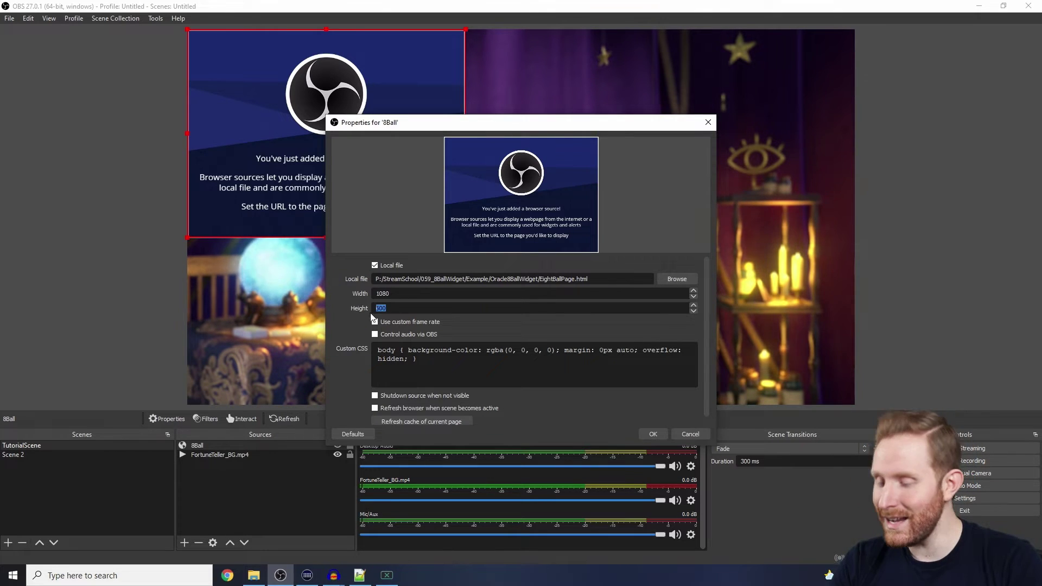
type("1080")
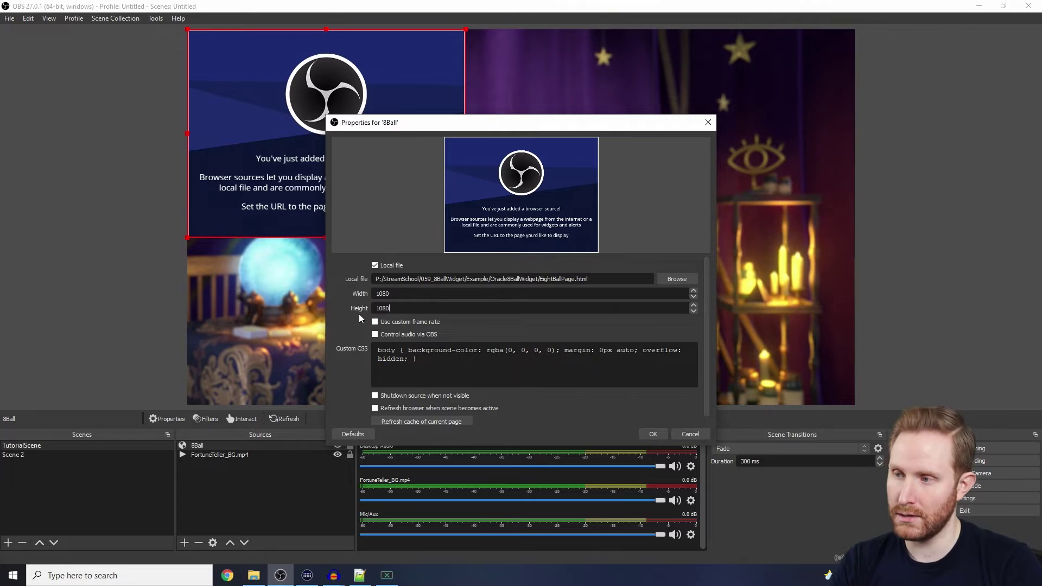
Enable shutting down the source when not visible and refreshing the browser when the scene becomes active, and confirm the 8Ball properties.
scroll(359, 314, "down", 1)
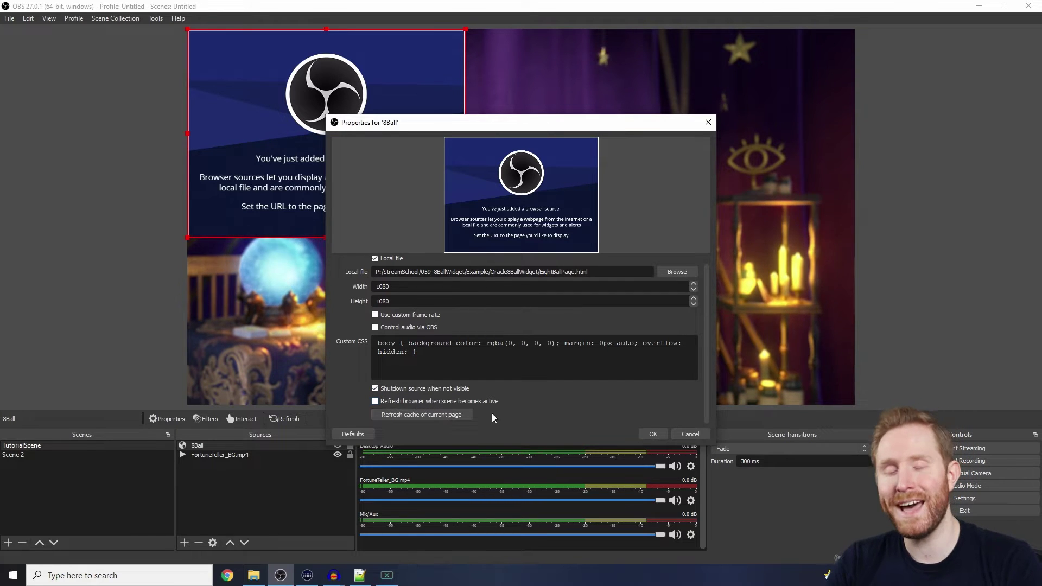
left_click(375, 401)
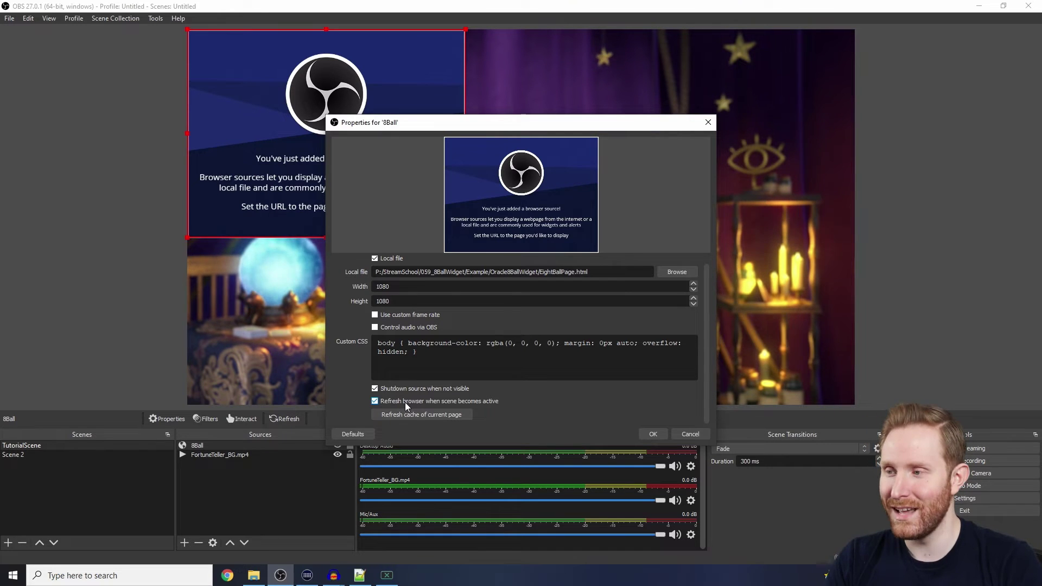
scroll(365, 378, "up", 1)
scroll(410, 336, "down", 1)
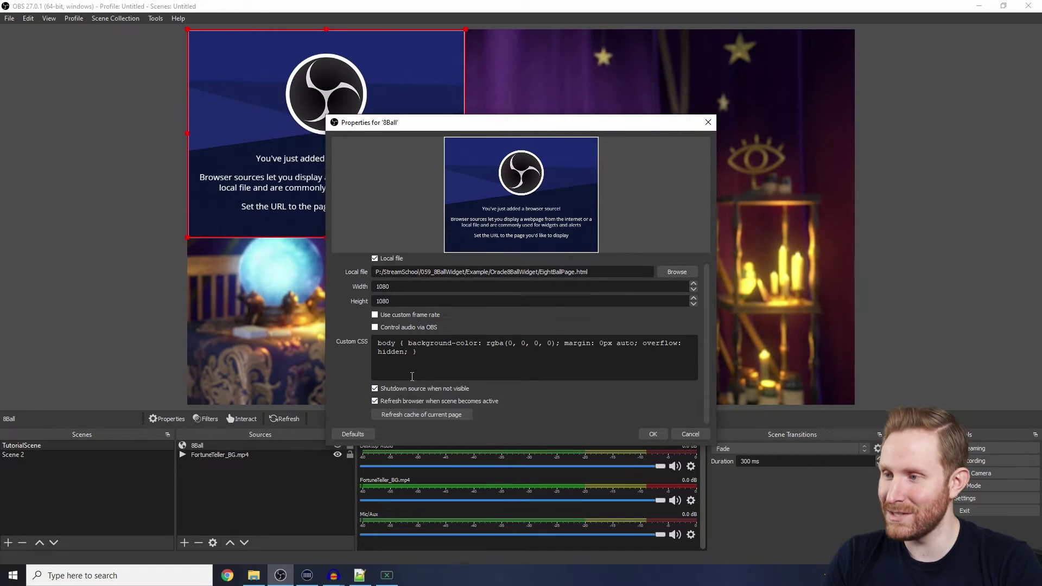
left_click(646, 432)
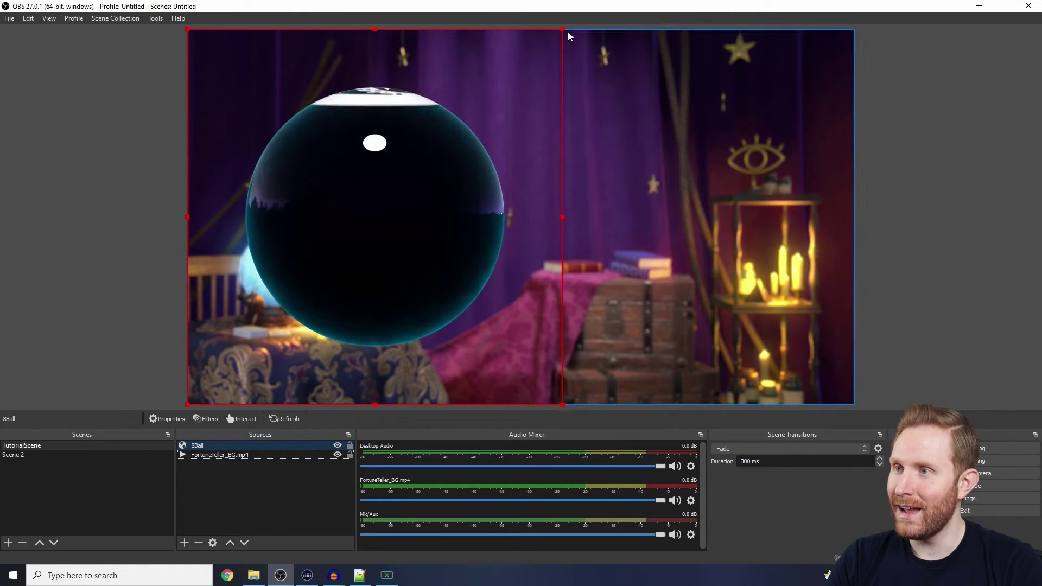
Scale the 8Ball source down slightly, place it near the middle of the scene, and toggle its visibility, leaving it hidden.
left_click_drag(562, 30, 513, 79)
left_click_drag(366, 225, 537, 200)
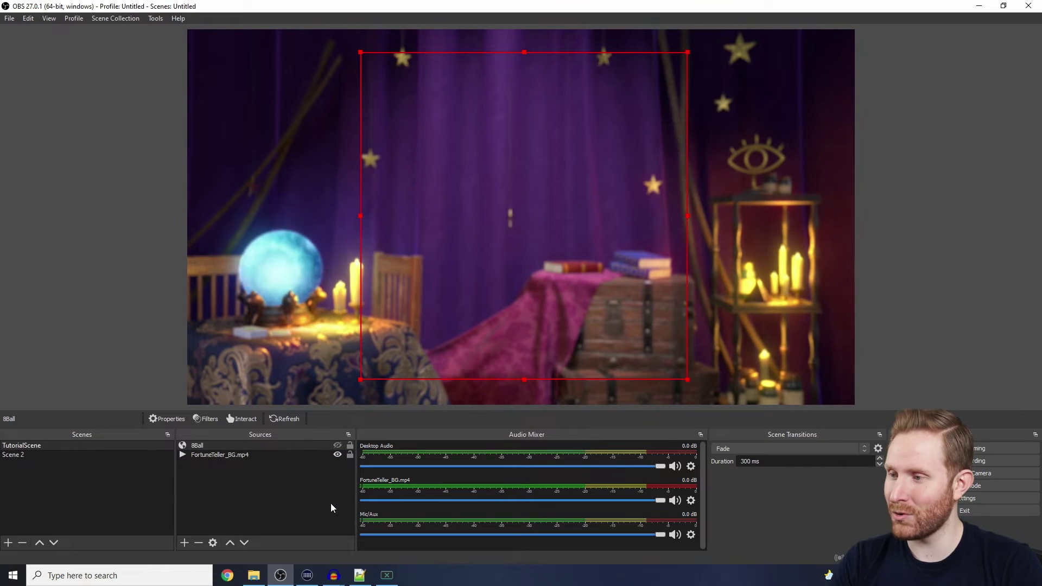
left_click(338, 446)
left_click(337, 446)
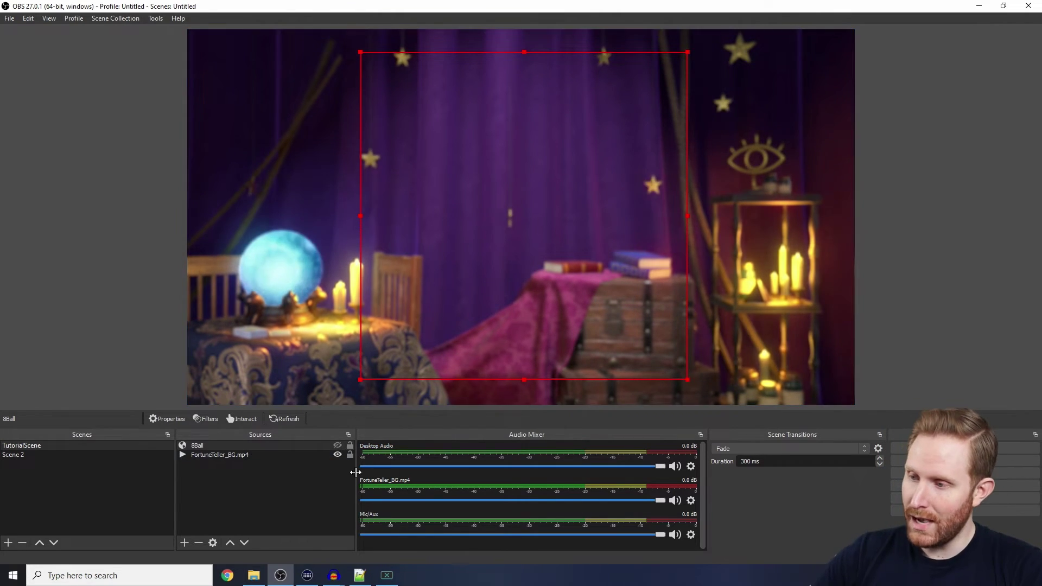
Switch to Stream Deck and assign a Multi Action to the first key of the top row.
left_click(307, 576)
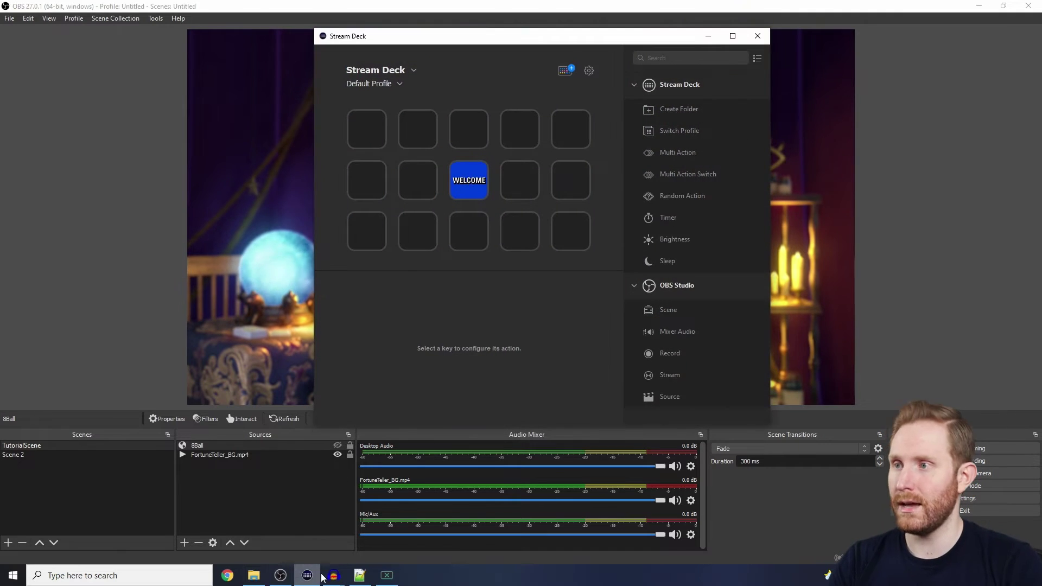
left_click_drag(509, 41, 517, 64)
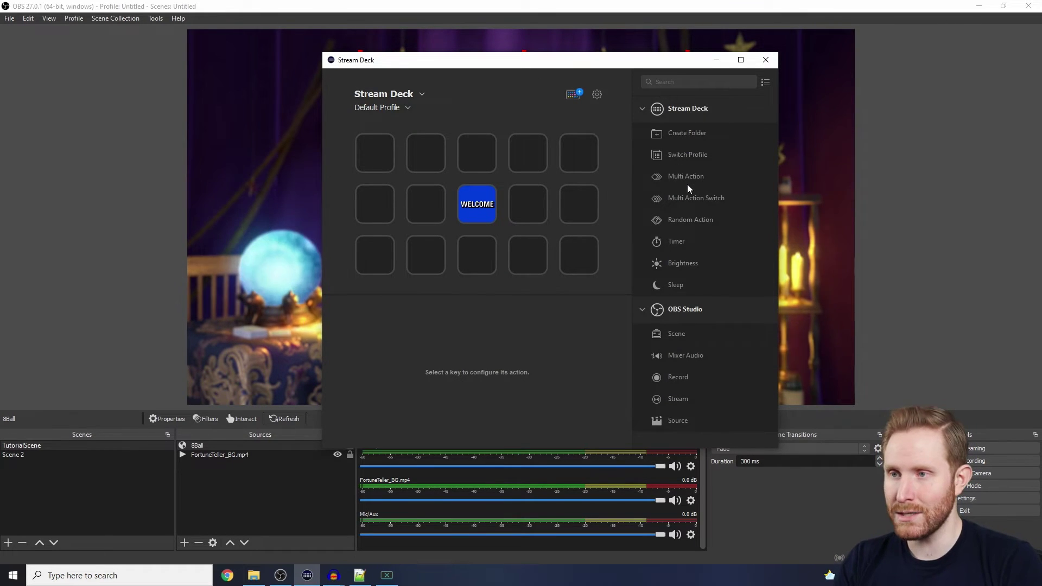
left_click_drag(680, 176, 369, 160)
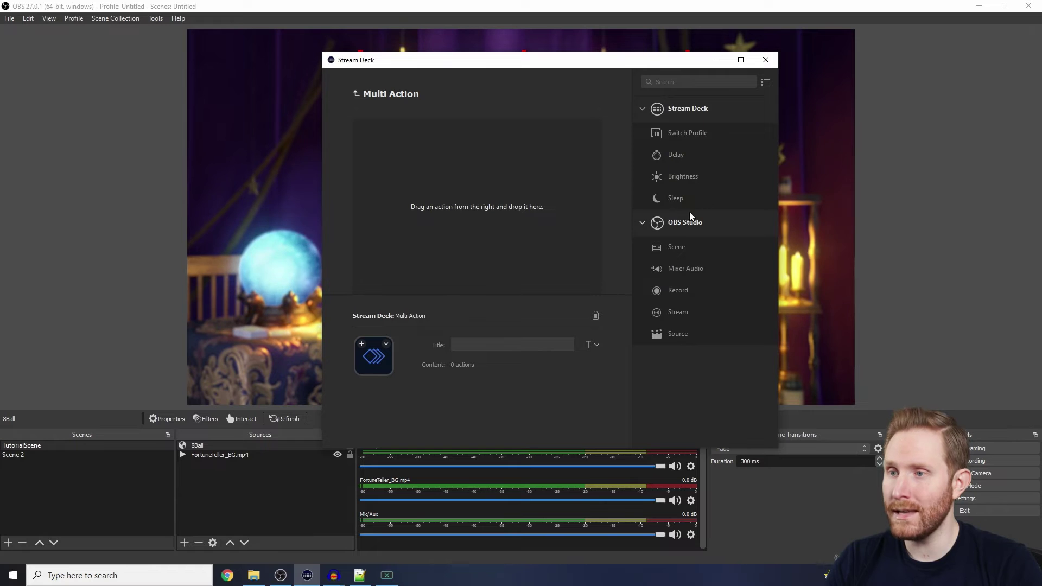
Add an OBS Studio Source action that activates 8Ball in TutorialScene and title it "8 Ball Activate".
left_click_drag(679, 335, 491, 221)
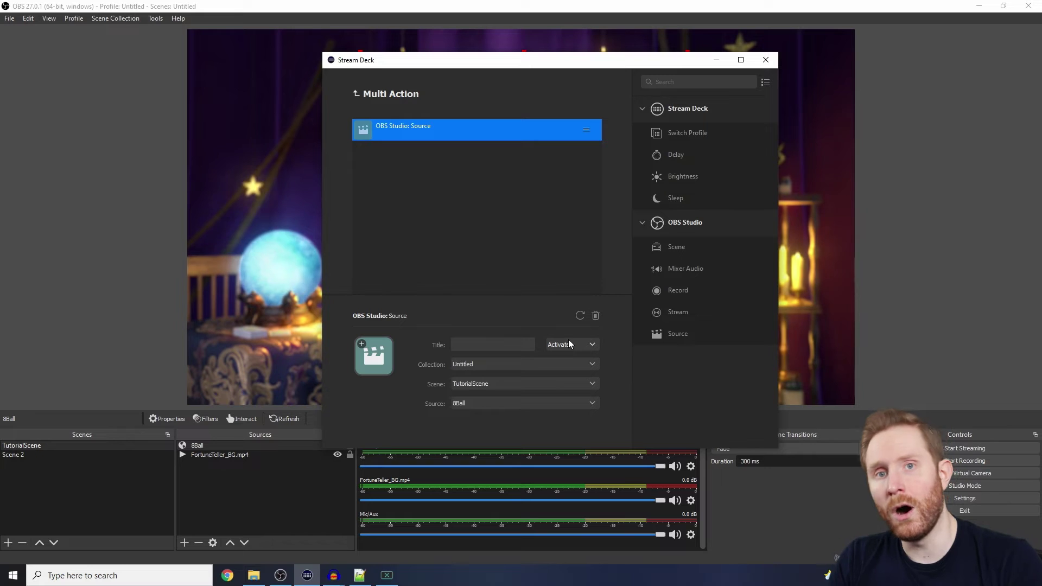
left_click(518, 345)
type("8 Ball")
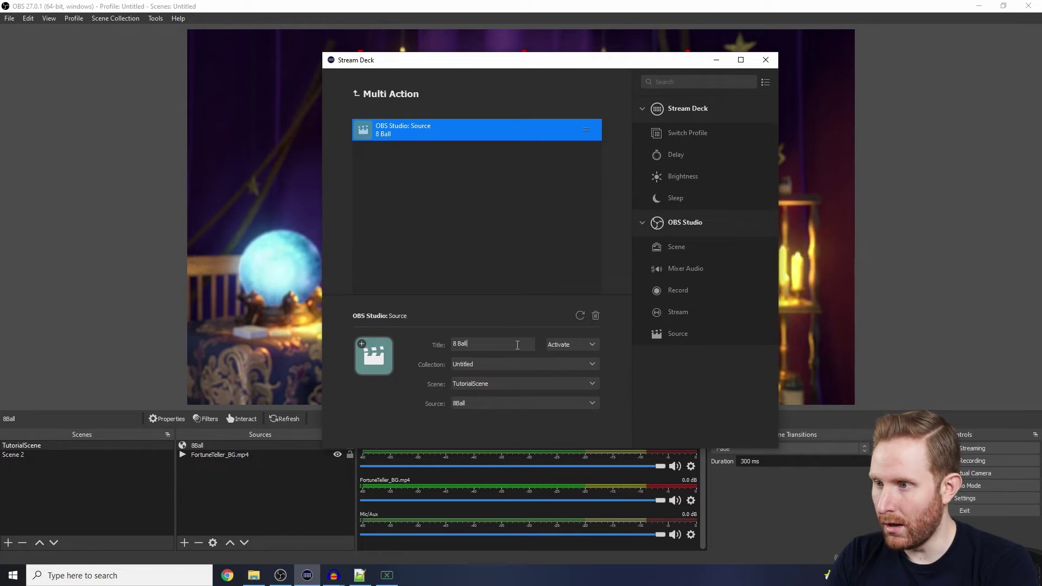
type(" Activate")
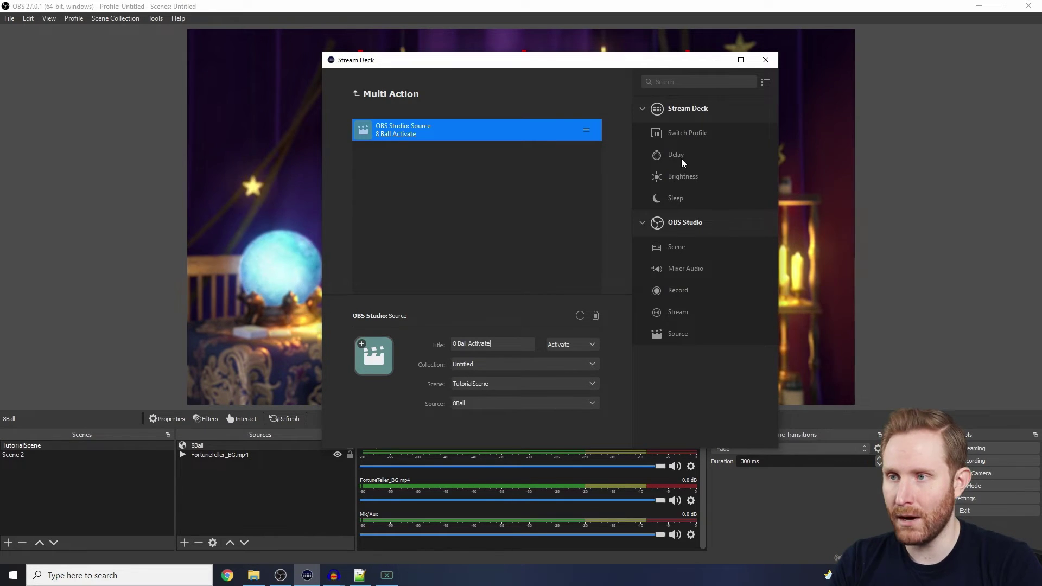
Add a Delay of 13500 ms after the 8 Ball Activate action.
left_click_drag(677, 154, 428, 181)
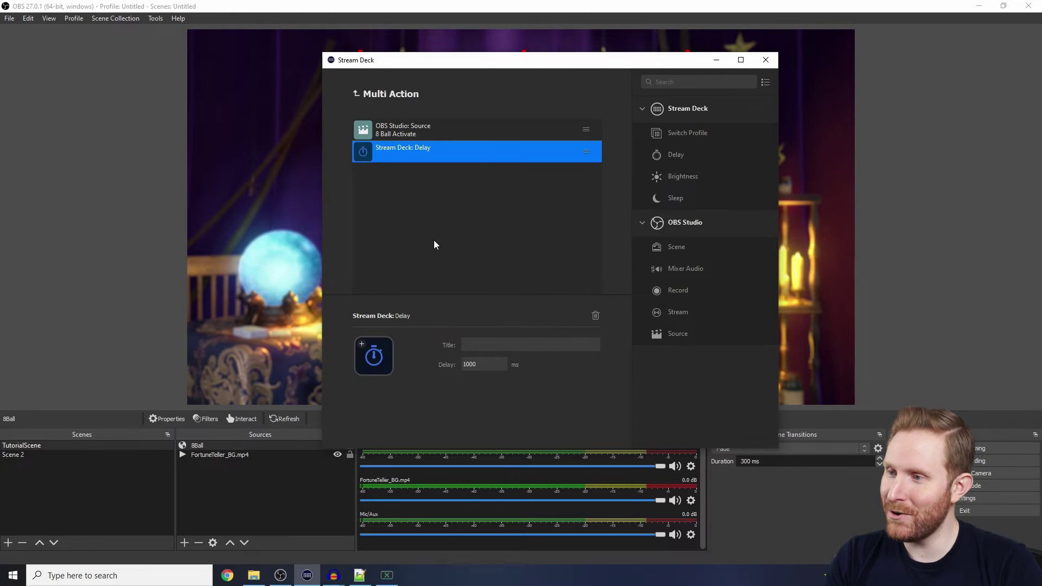
double_click(495, 362)
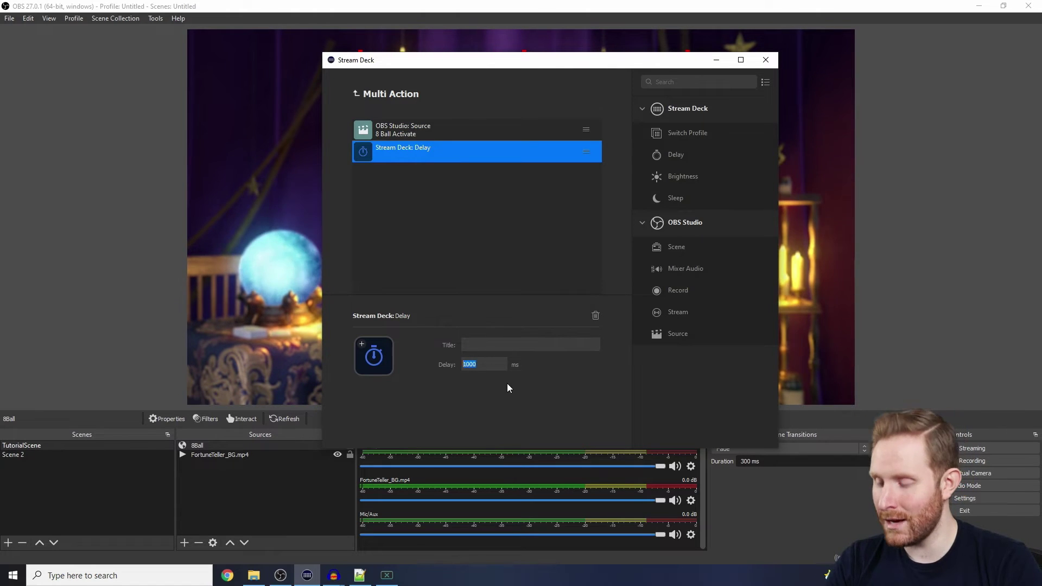
type("13500")
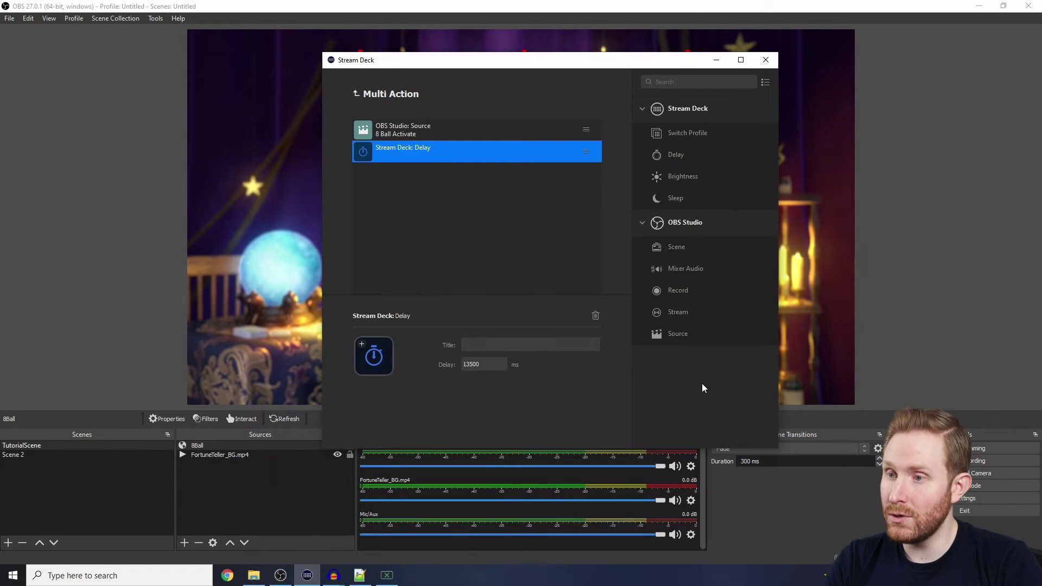
Add an OBS Studio Source action after the delay that deactivates 8Ball in TutorialScene and title it "8 Ball Deactivate".
left_click_drag(677, 333, 477, 173)
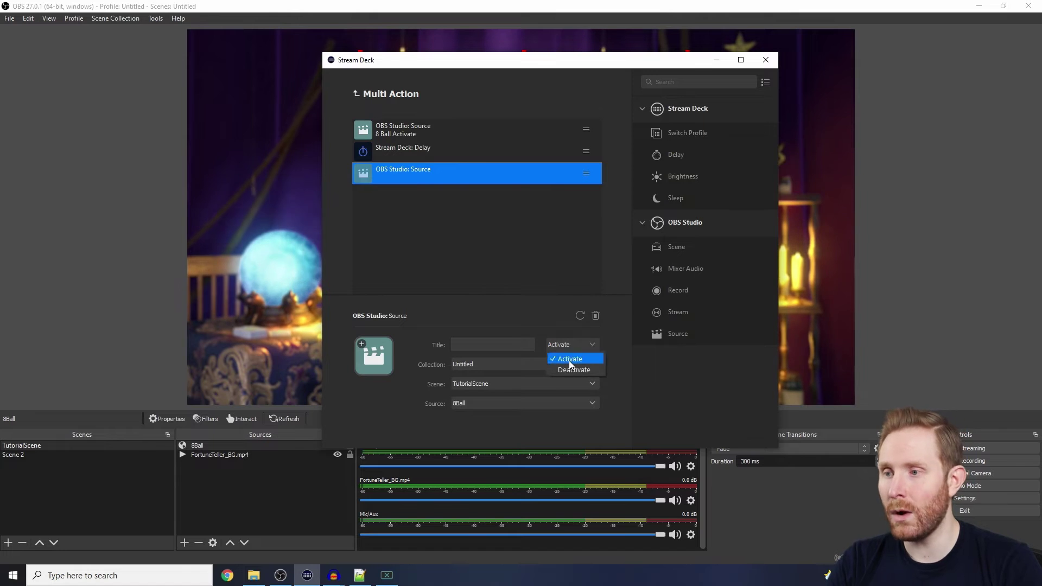
left_click(574, 370)
left_click(506, 347)
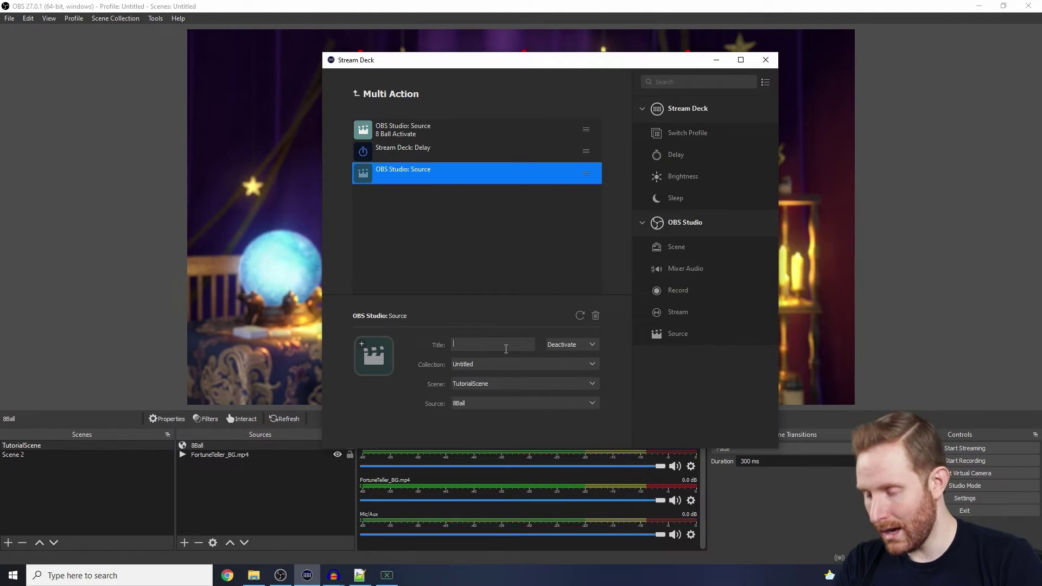
type("Deactivate")
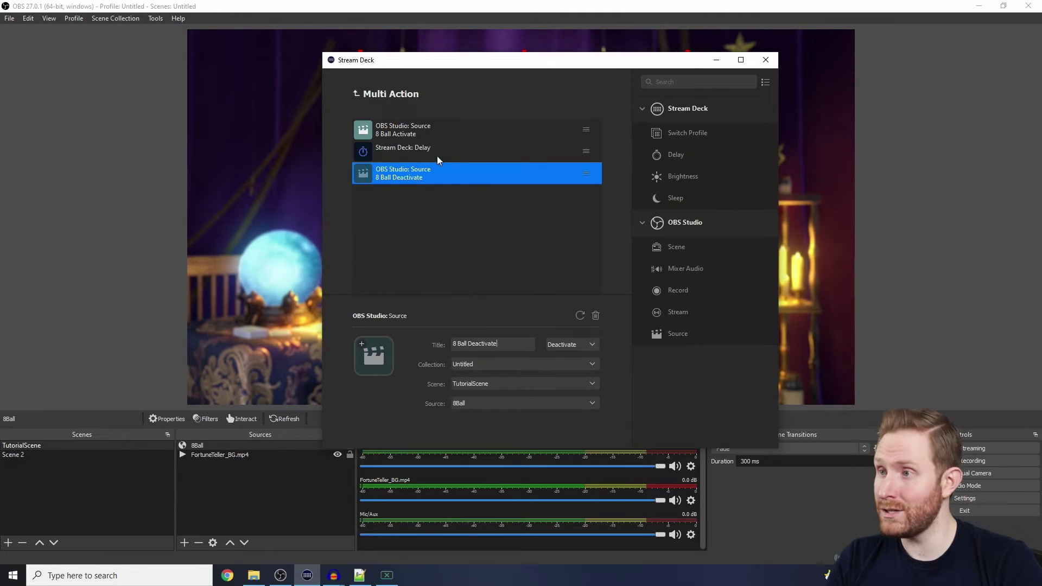
Review the settings of the activate, delay and deactivate actions in the multi action.
left_click(403, 133)
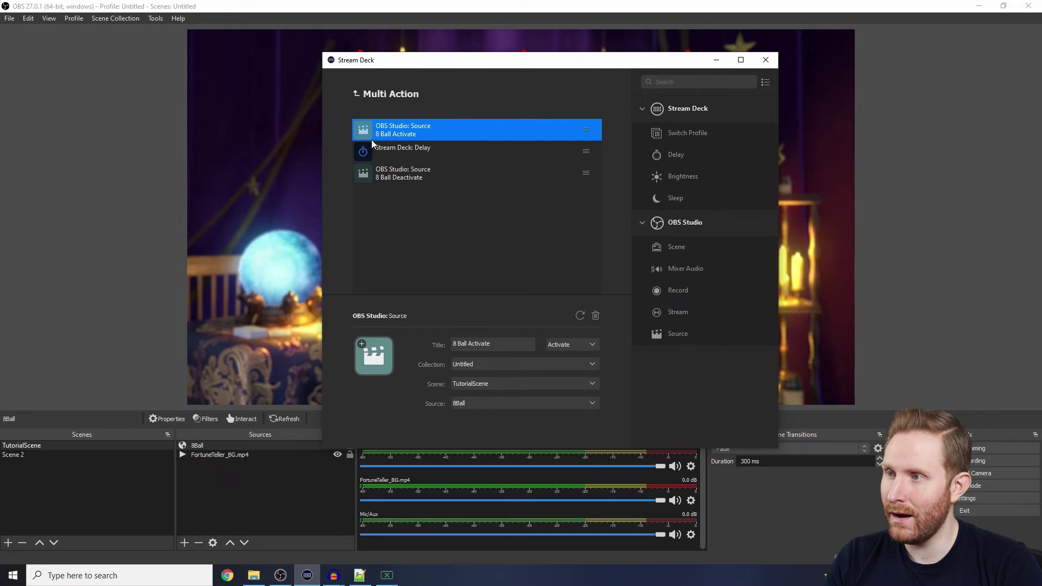
left_click(392, 150)
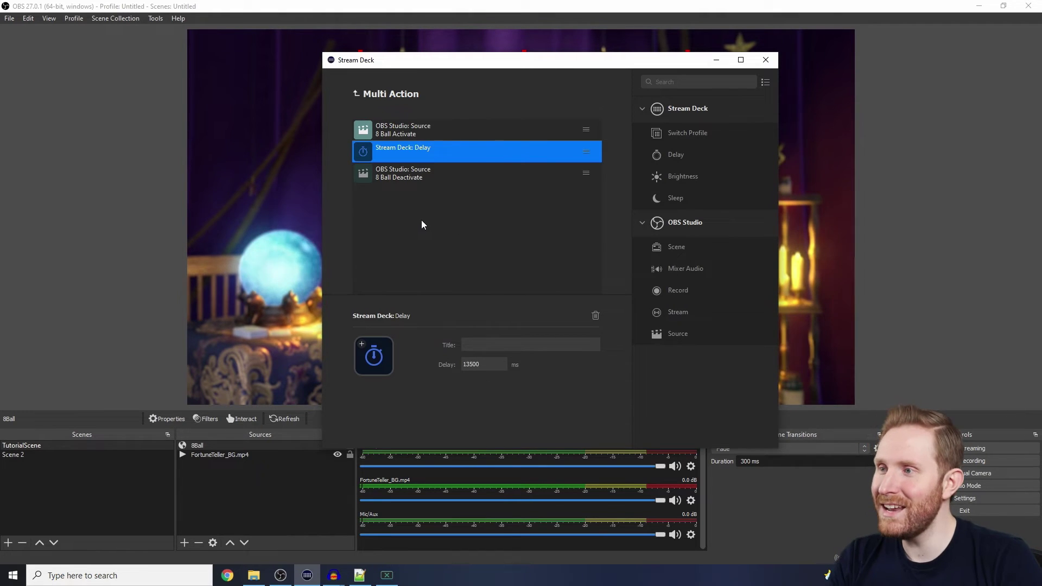
left_click(405, 173)
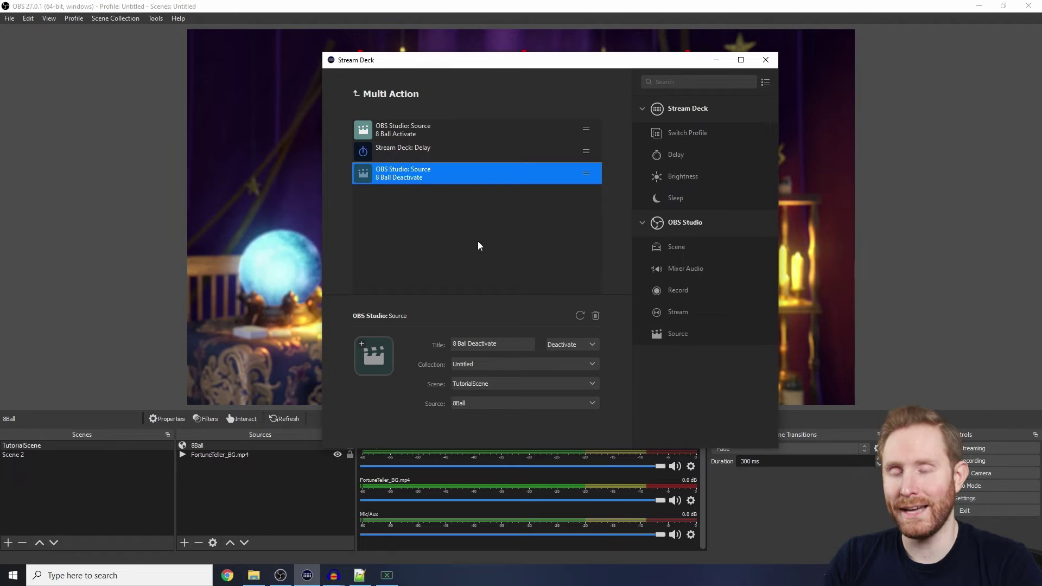
Switch to OBS Studio and test showing and hiding the 8Ball source in TutorialScene.
left_click(435, 5)
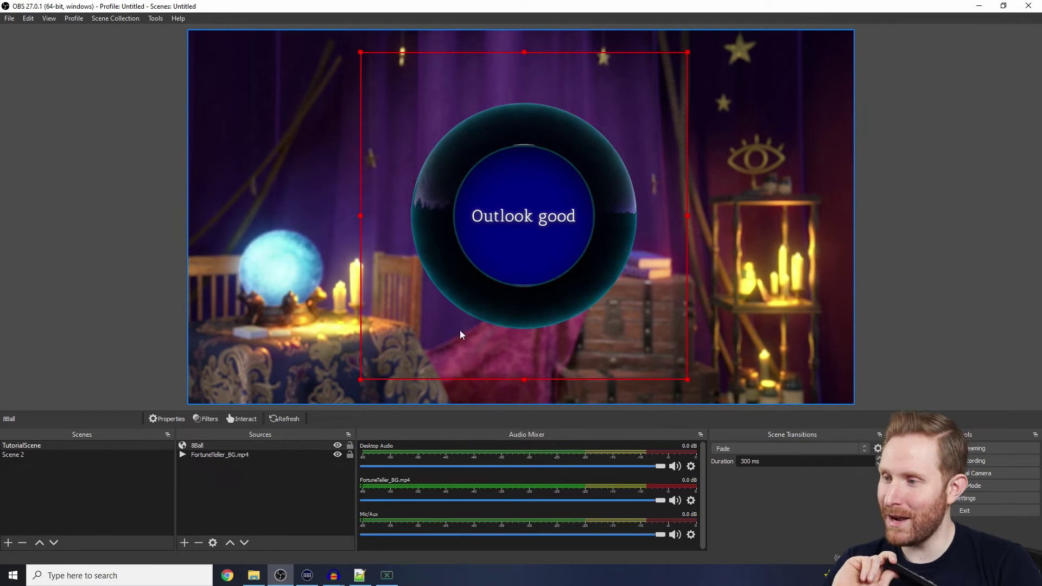
left_click(337, 445)
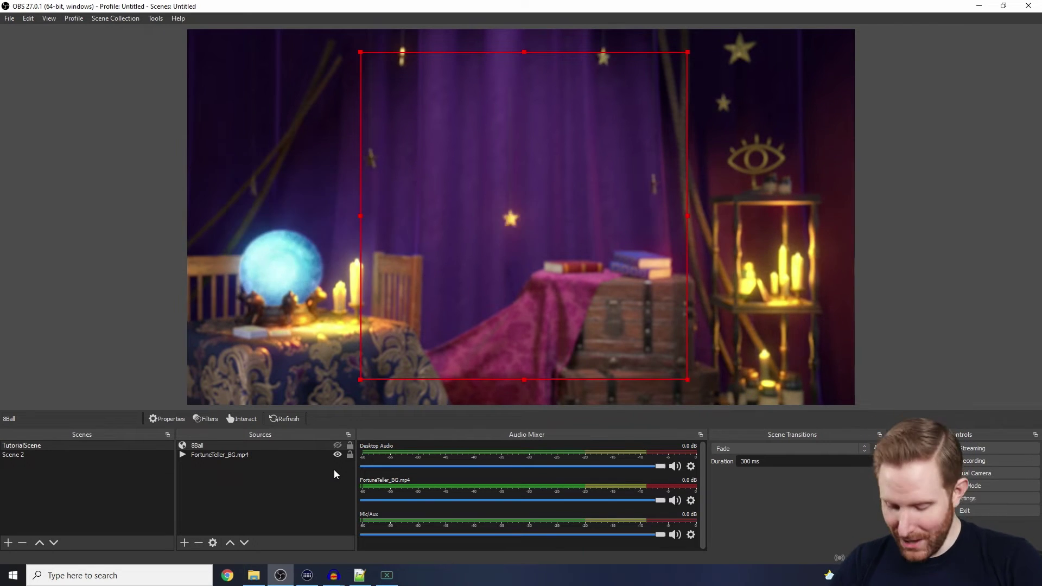
key("F13")
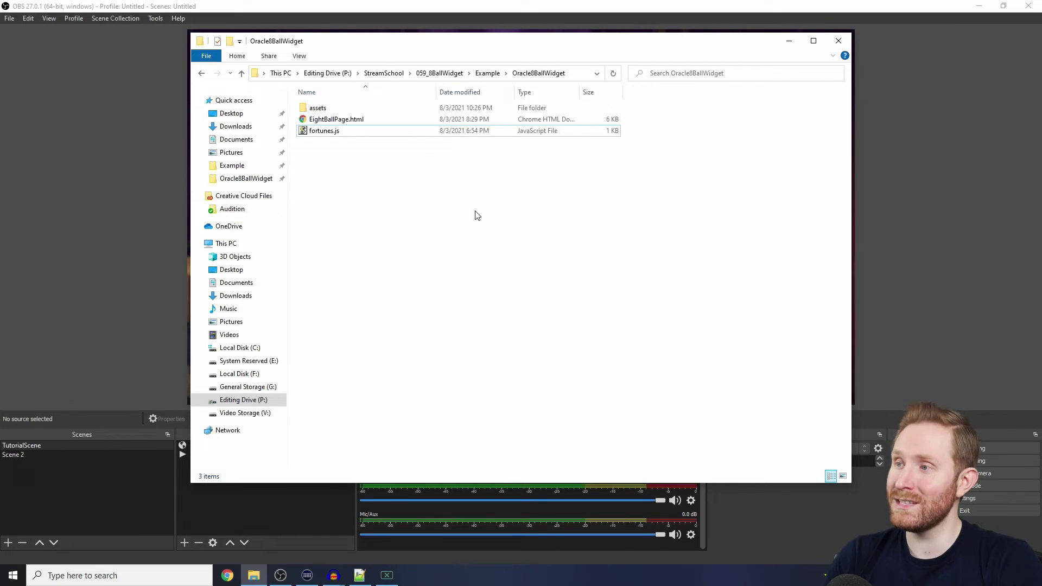
left_click(340, 136)
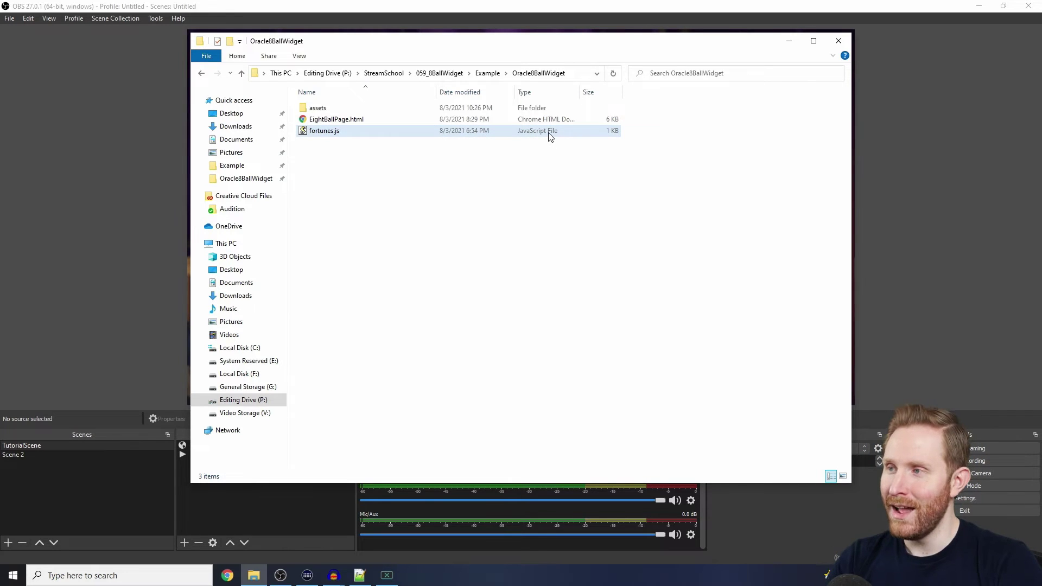
left_click(380, 158)
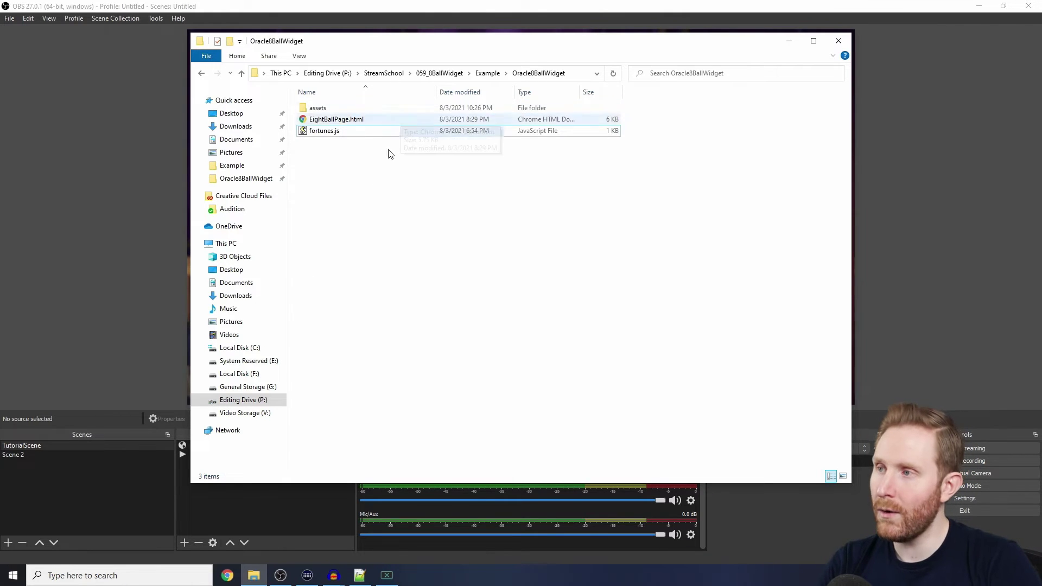
right_click(321, 133)
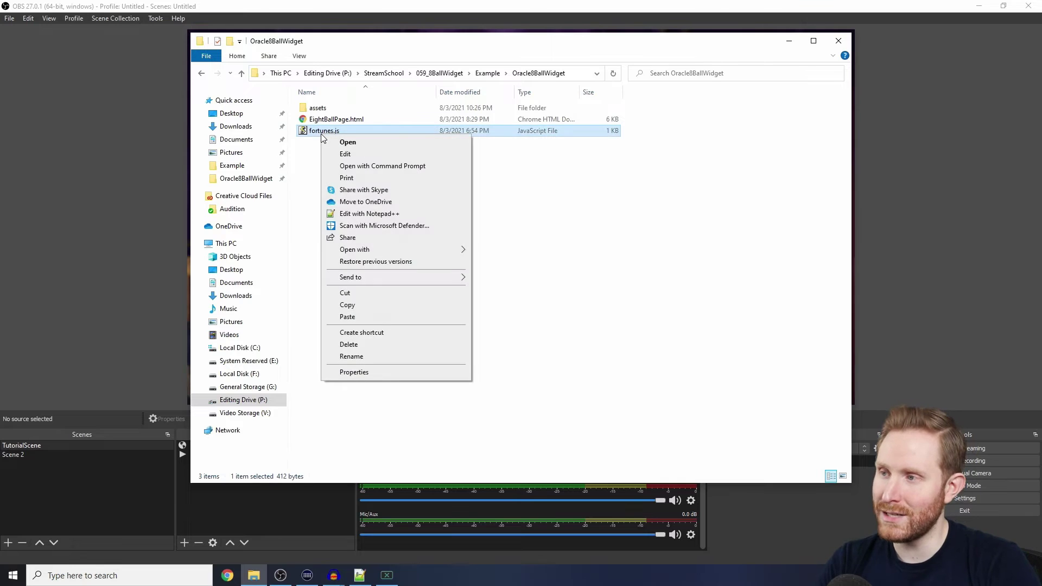
mouse_move(361, 254)
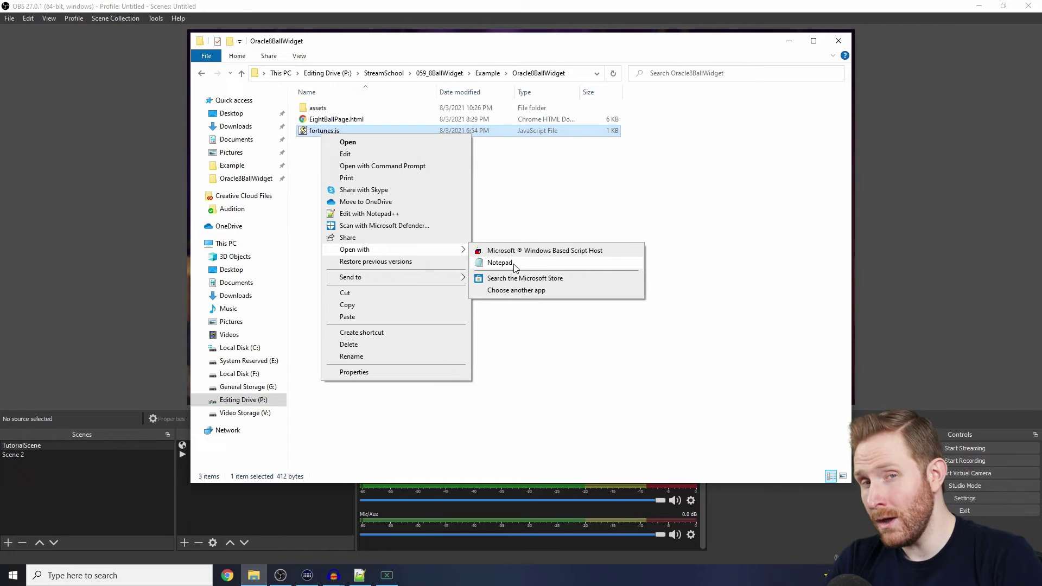
left_click(565, 205)
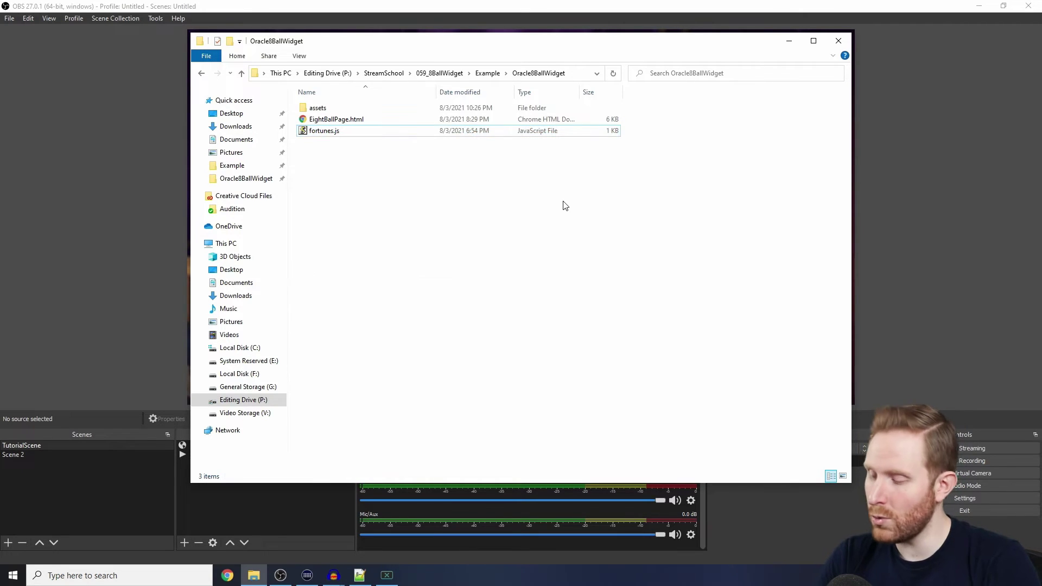
Search Windows for "notepad" and launch Notepad.
key("super")
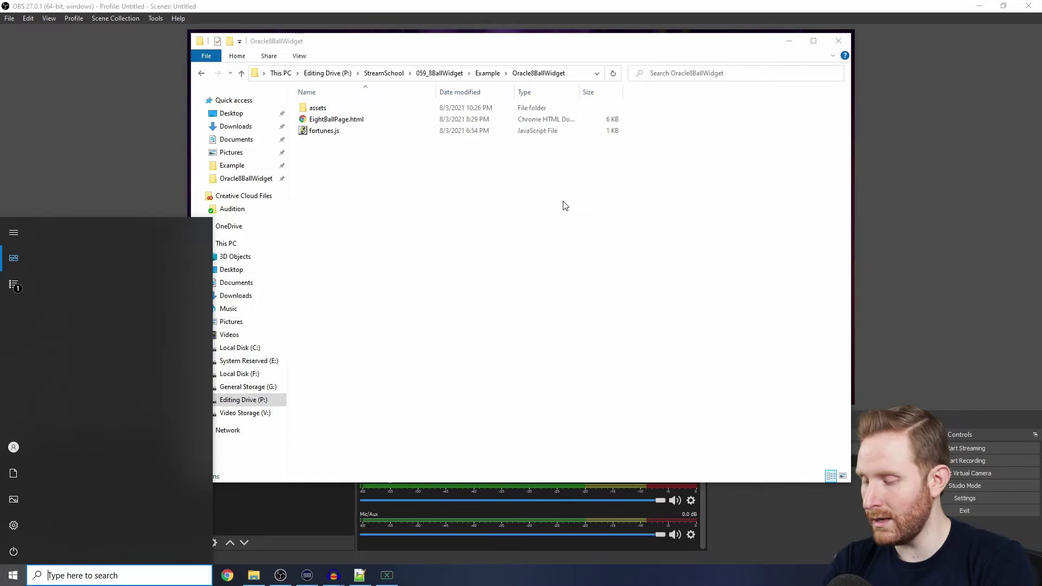
type("notepad")
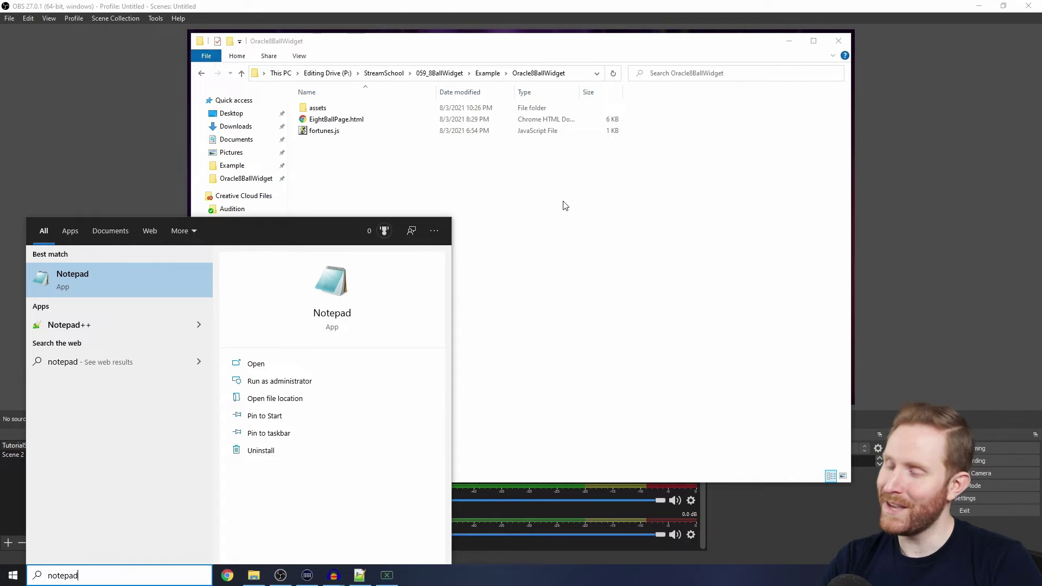
left_click(81, 283)
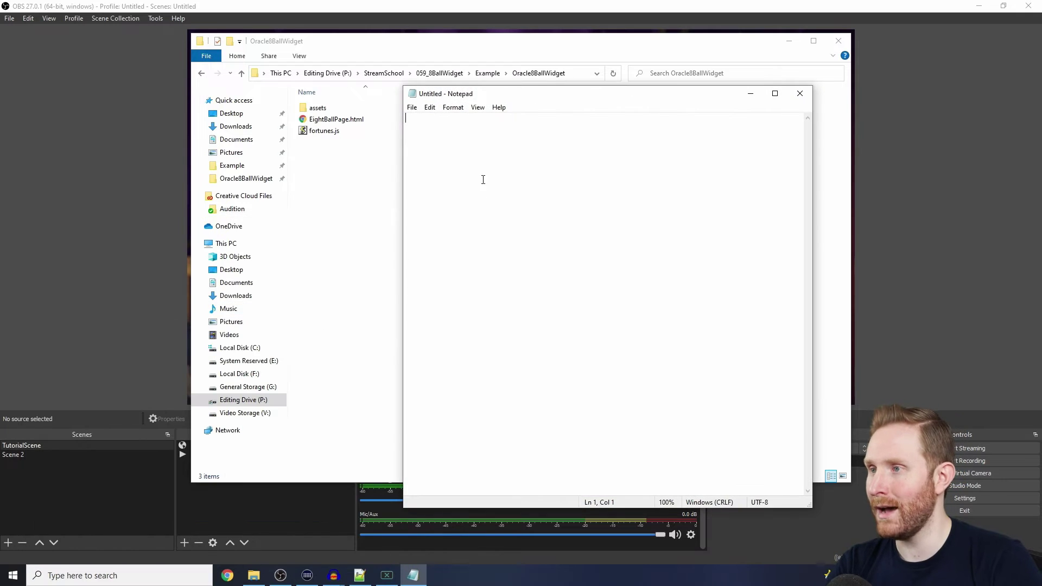
Open fortunes.js from the Oracle8BallWidget folder in Notepad, showing All Files in the file picker.
left_click(414, 107)
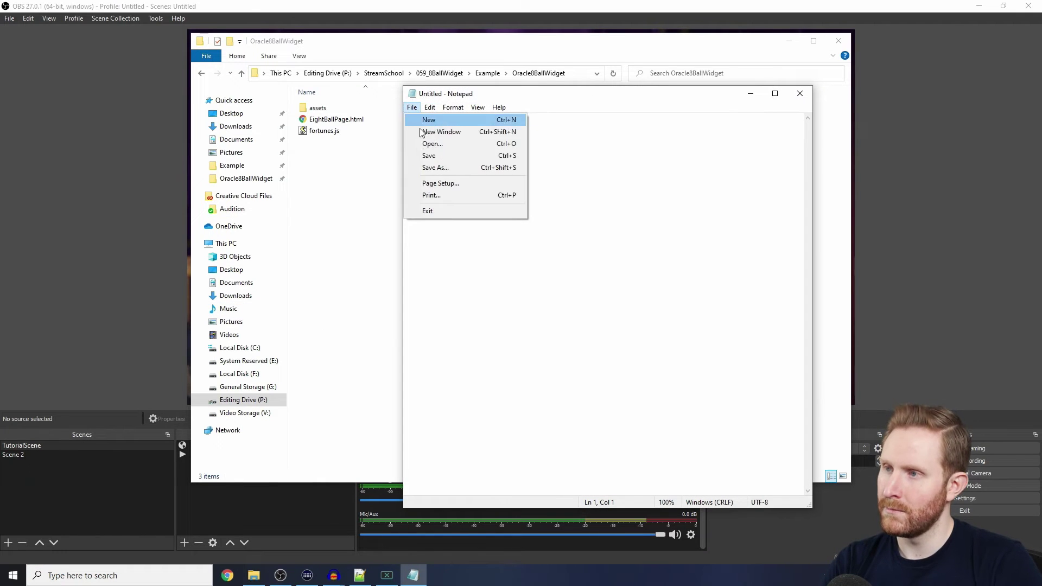
left_click(432, 143)
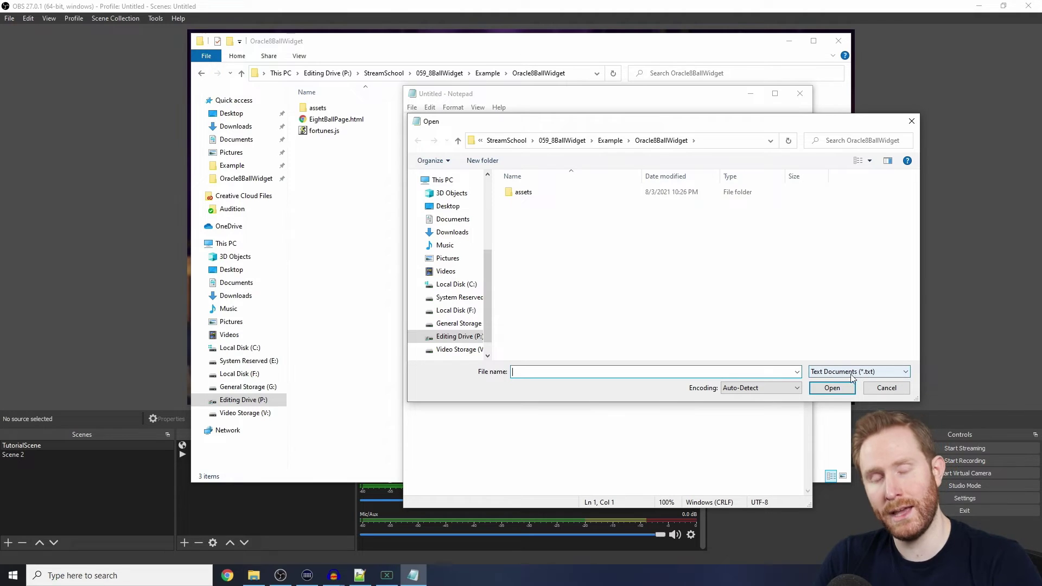
left_click(906, 372)
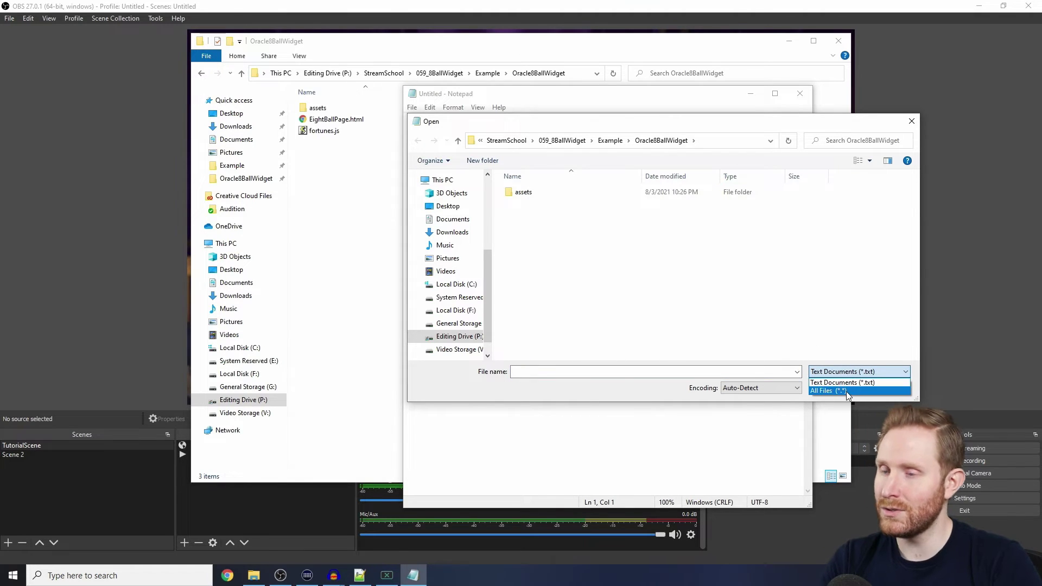
left_click(846, 392)
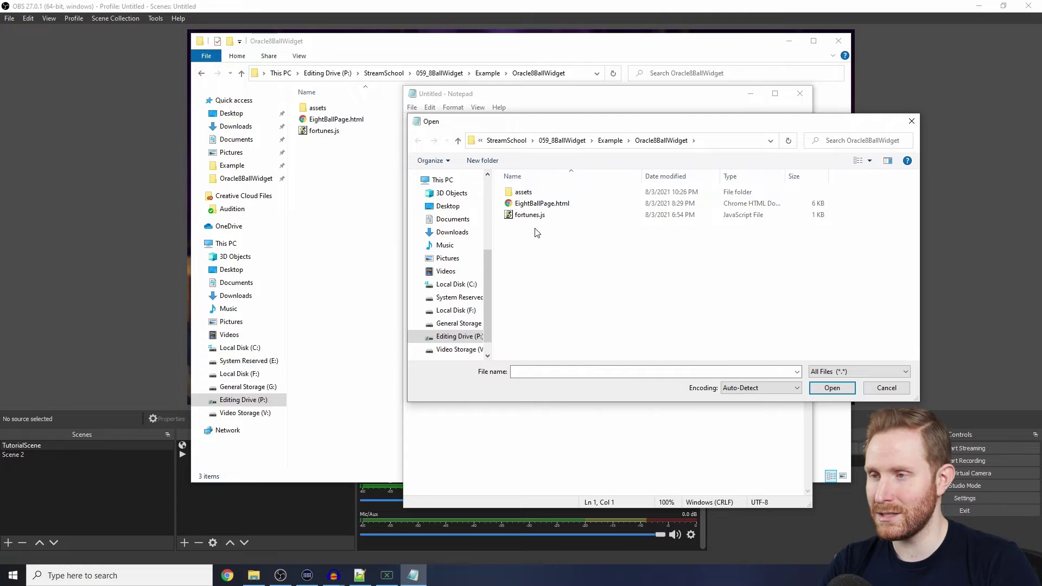
left_click(529, 215)
left_click(830, 388)
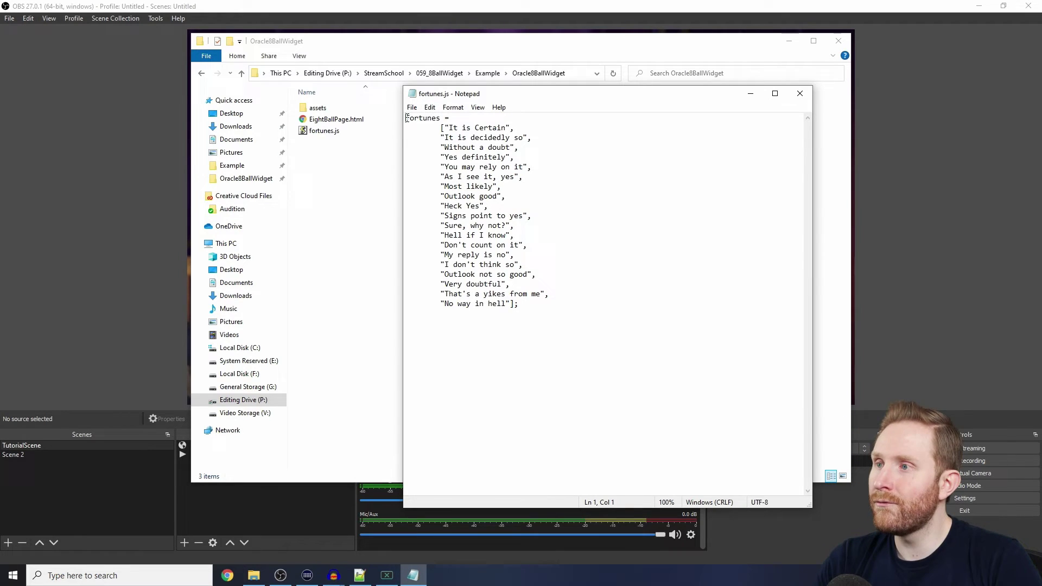
Examine the syntax of the fortunes list: the variable name, opening and closing brackets, quotation marks and separating commas.
left_click_drag(406, 117, 450, 118)
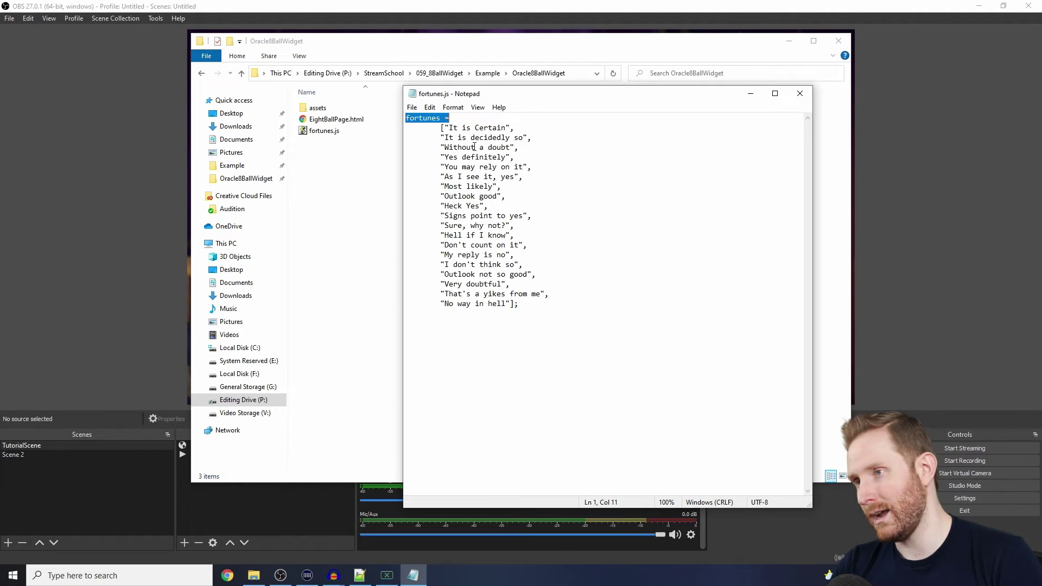
left_click(441, 127)
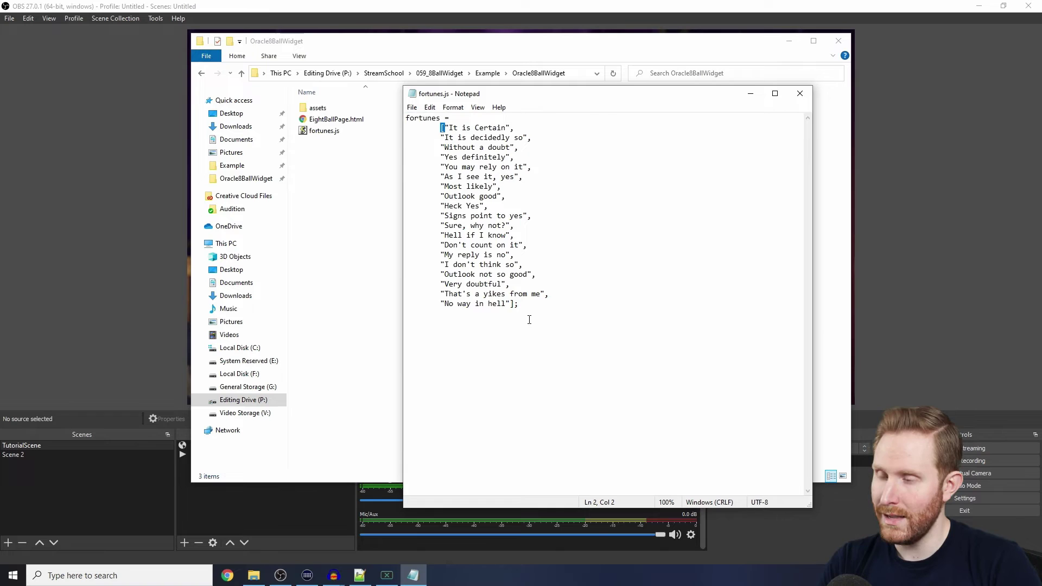
left_click_drag(511, 303, 528, 311)
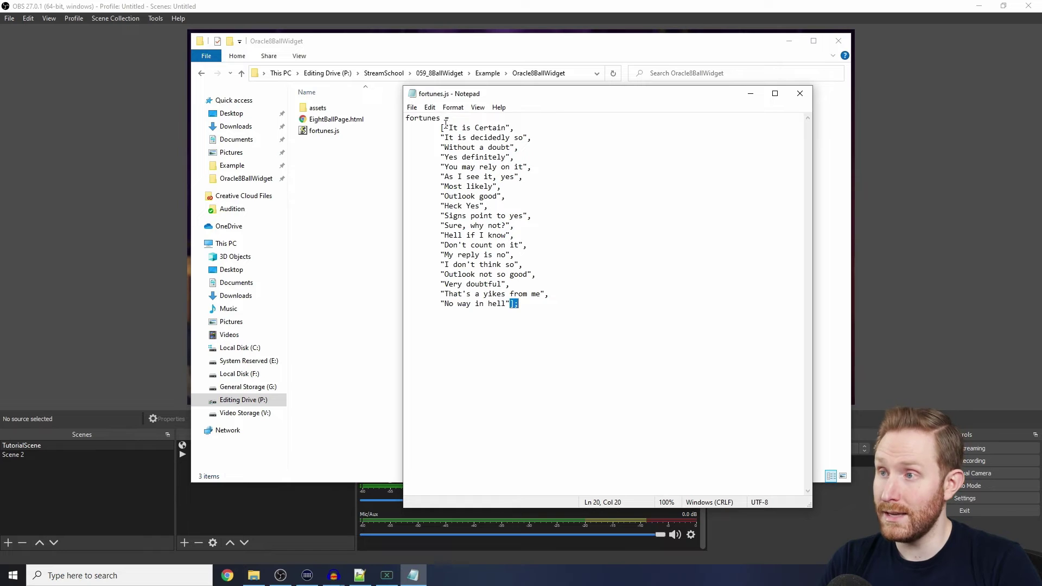
left_click_drag(511, 127, 442, 128)
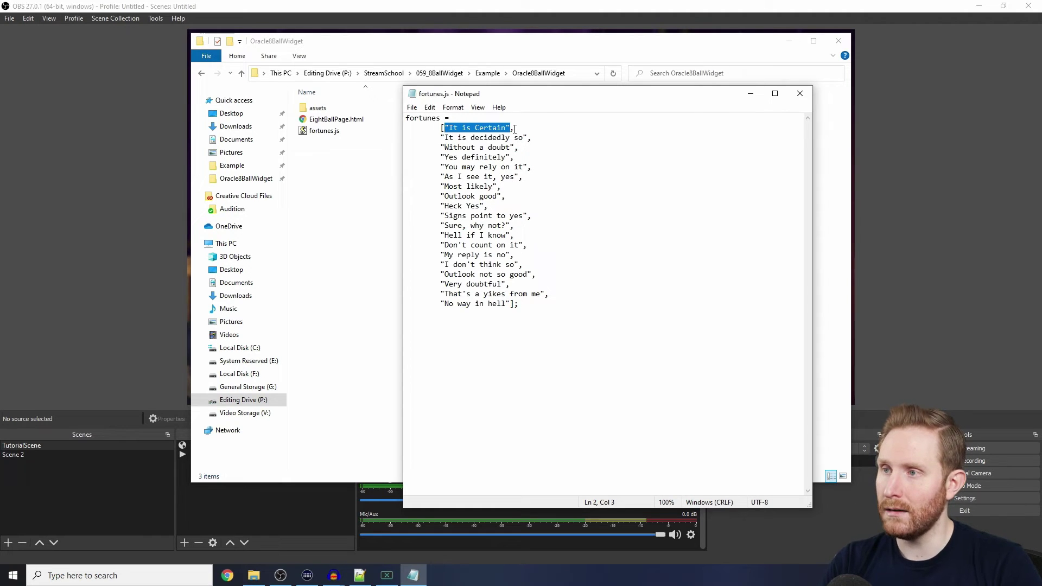
left_click_drag(516, 128, 512, 128)
scroll(490, 177, "up", 4, "ctrl")
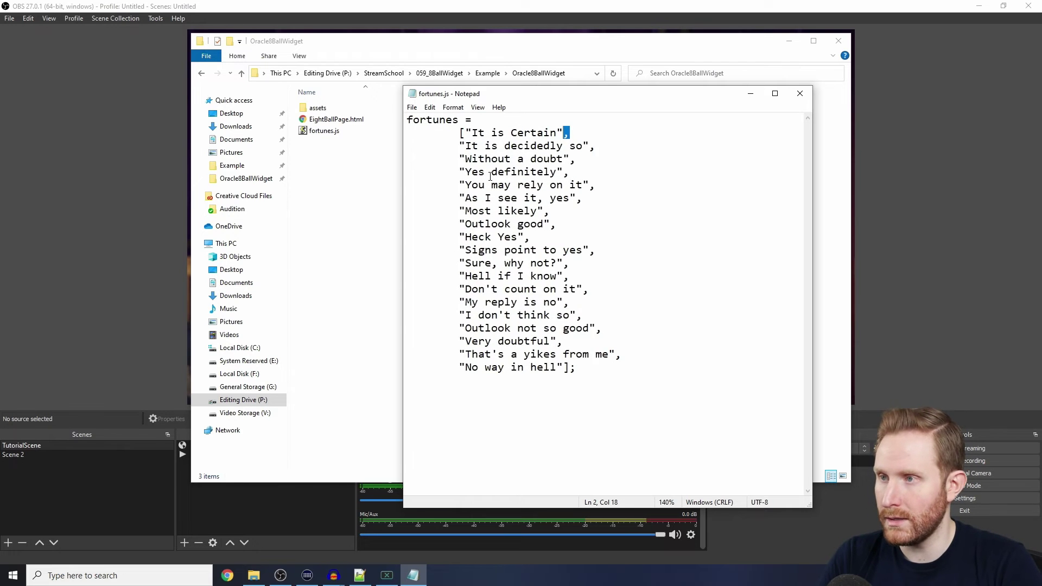
scroll(491, 176, "up", 1)
left_click_drag(475, 135, 579, 137)
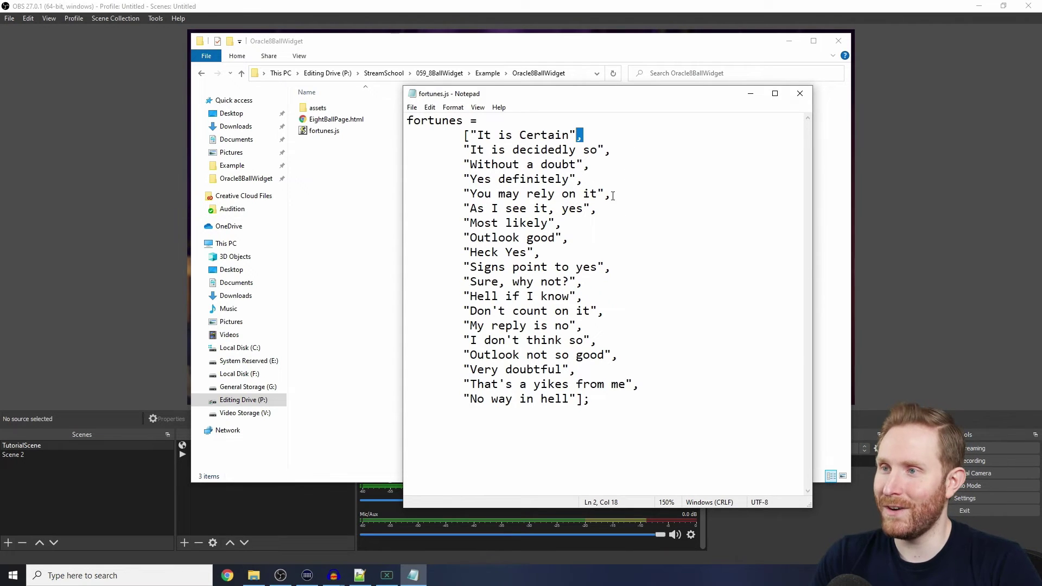
Insert a quoted, comma-ended fortune calling a person by first name "Amazing" below "It is Certain", and save fortunes.js.
key("Right")
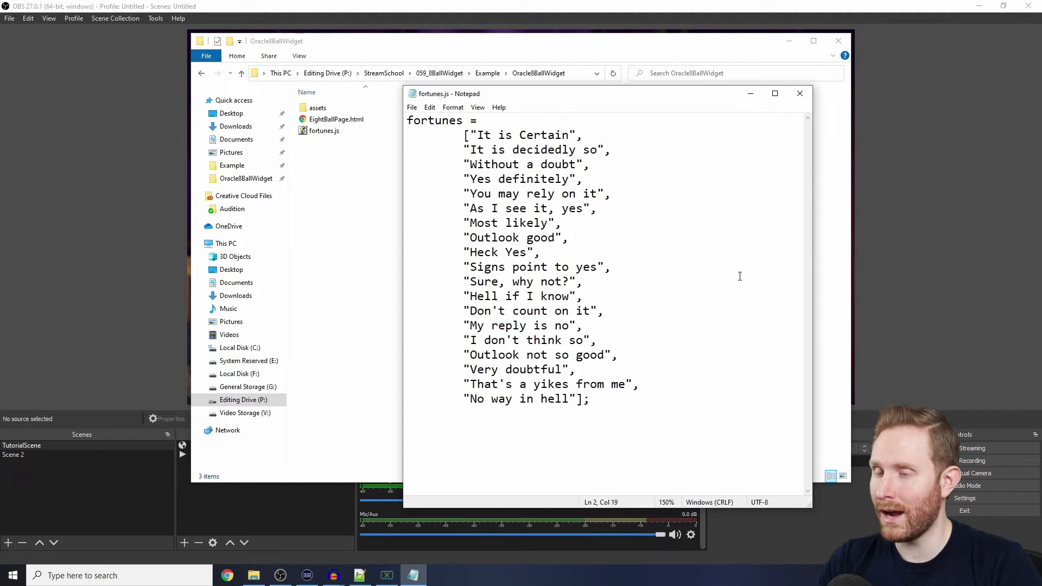
key("Return")
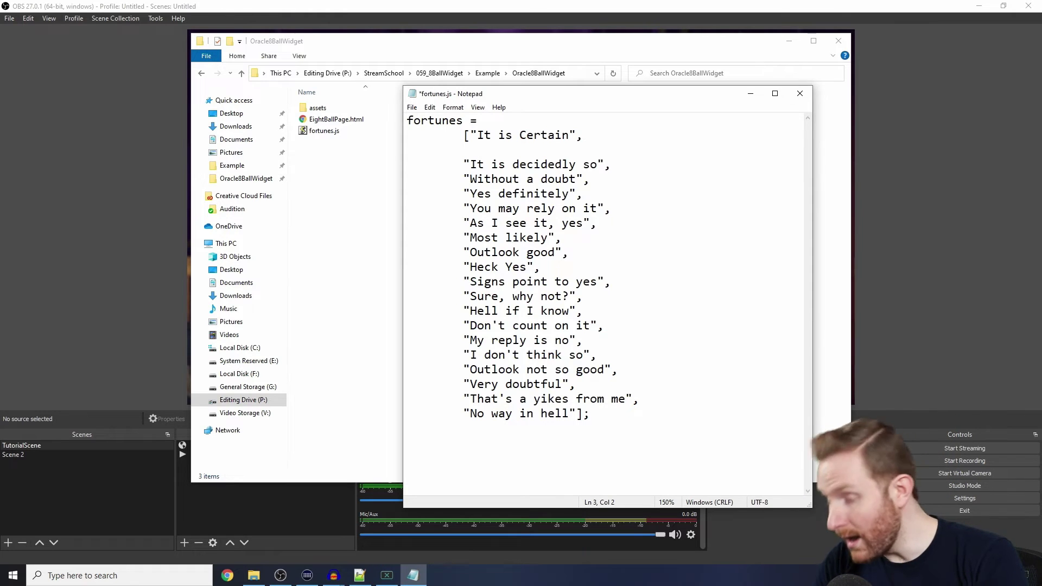
type("\"Chris is Am")
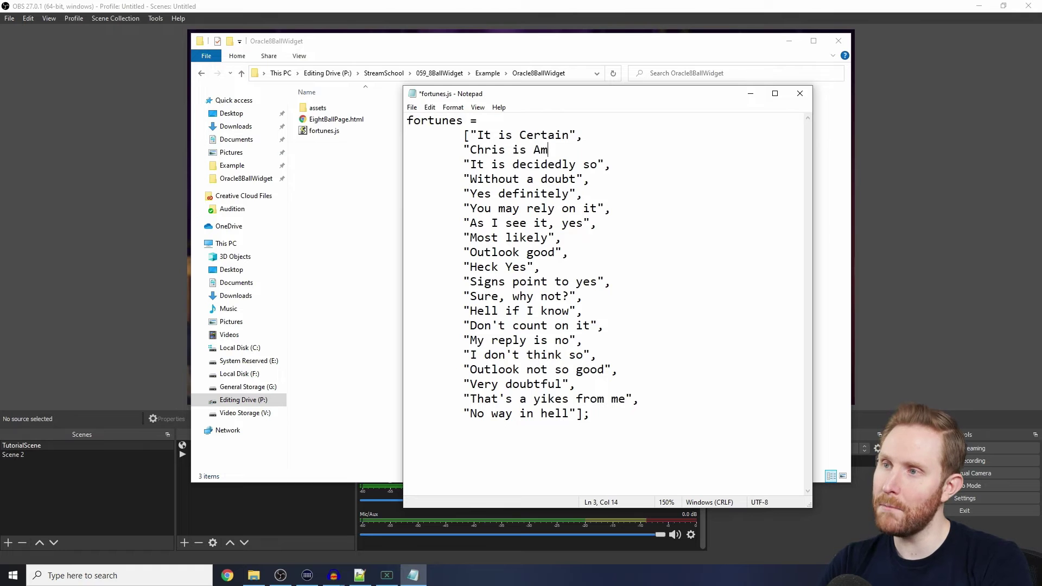
type("azing\"")
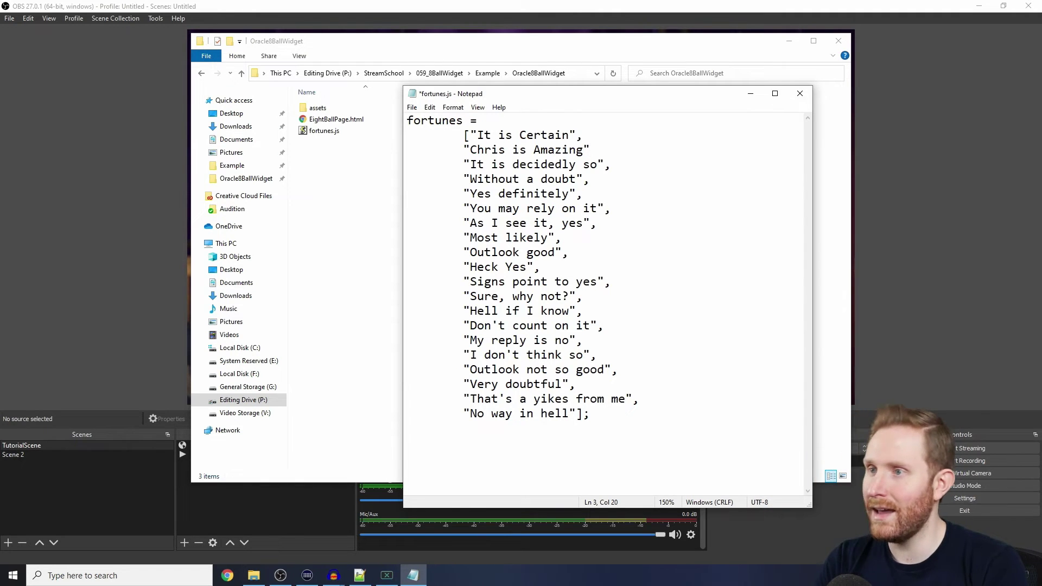
type(",")
left_click(411, 107)
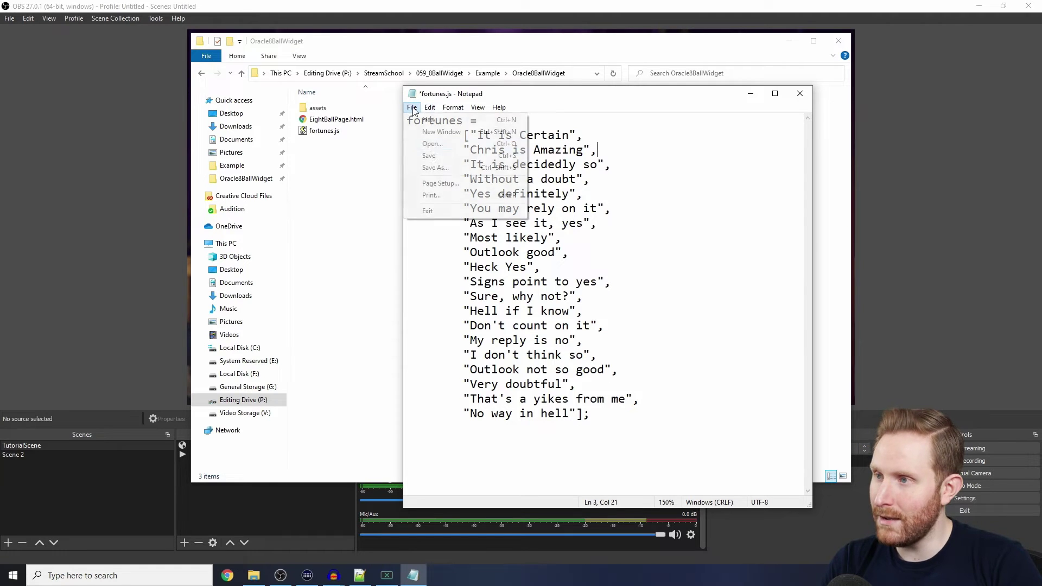
left_click(428, 155)
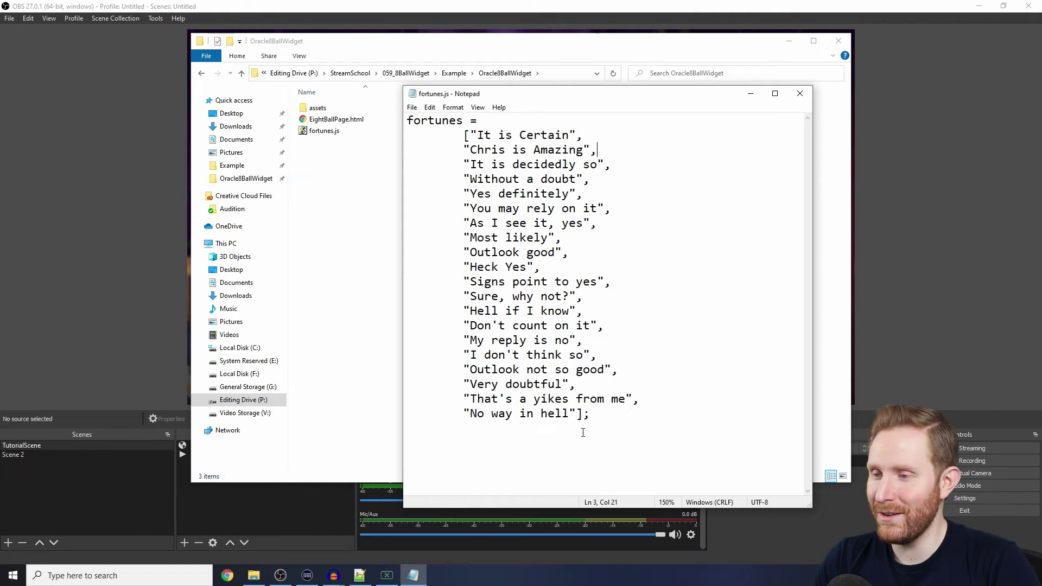
Delete every fortune after "It is Certain" in fortunes.js, keeping the closing bracket and semicolon.
left_click(576, 415)
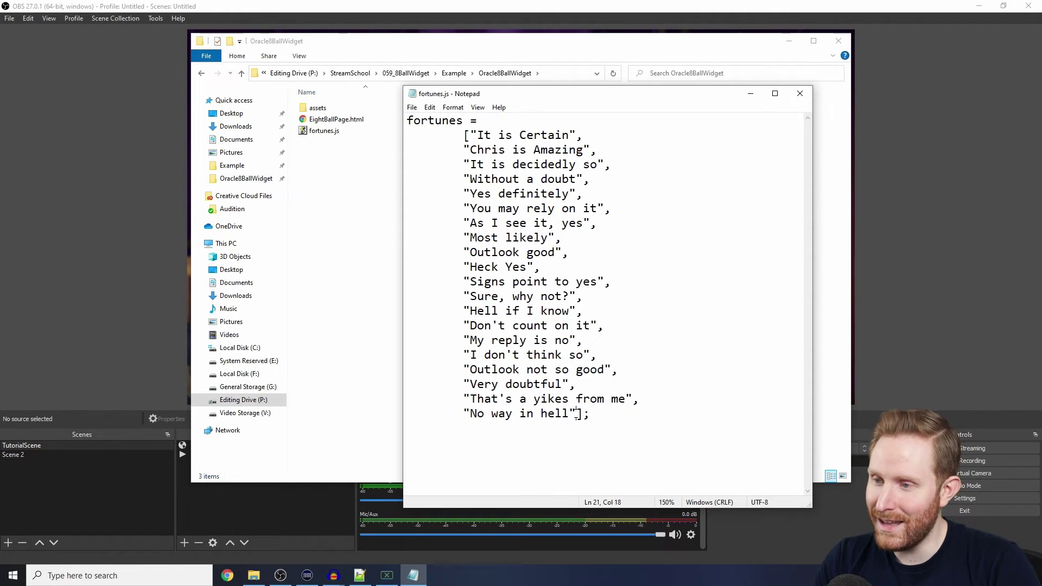
left_click_drag(577, 414, 578, 137)
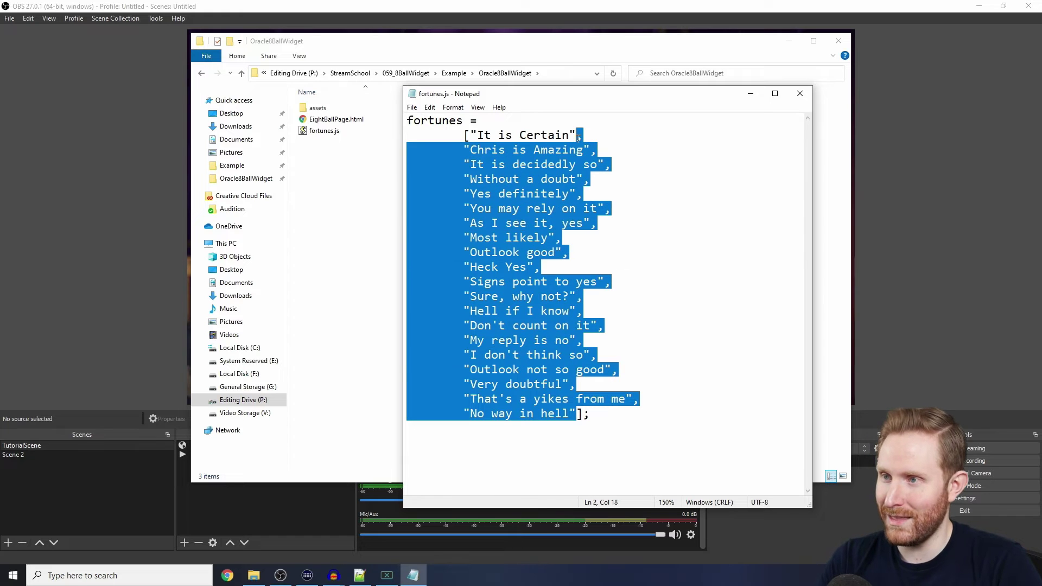
key("BackSpace")
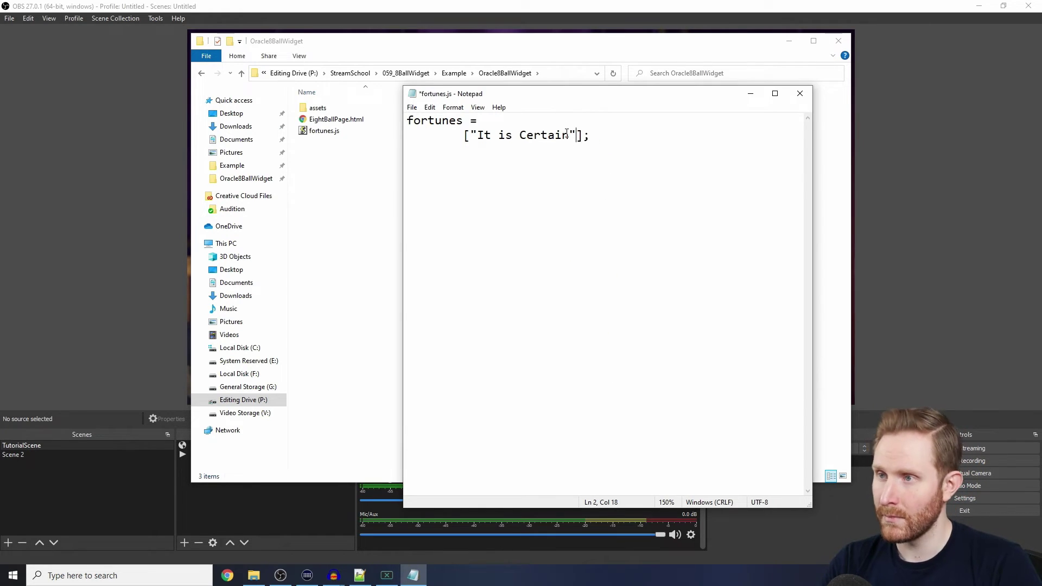
Replace the remaining fortune with "My name is Nicolas Cage, and I'm going to steal the Declaration of Independence", save, and switch to OBS.
left_click_drag(569, 135, 480, 134)
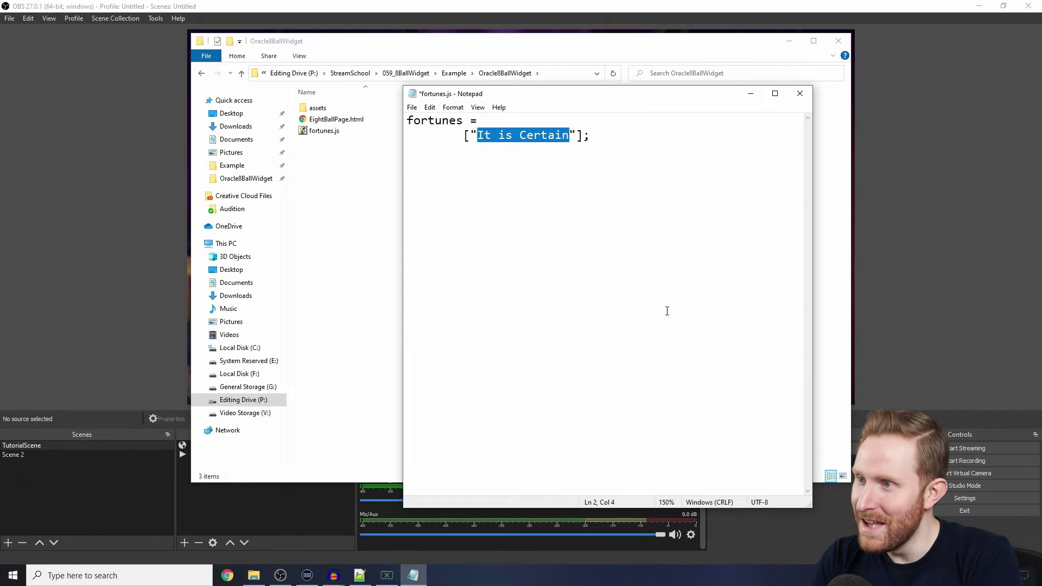
type("My name is Nicolas Cavg")
key("BackSpace")
key("BackSpace")
type("ge, and I'm going to steal the Declaration of Independence")
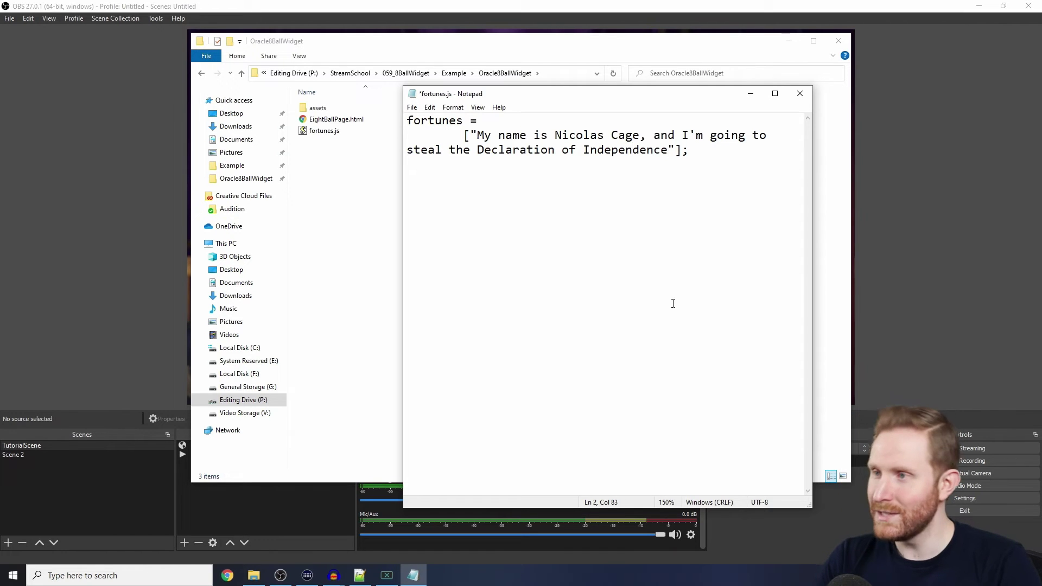
left_click(412, 107)
left_click(437, 155)
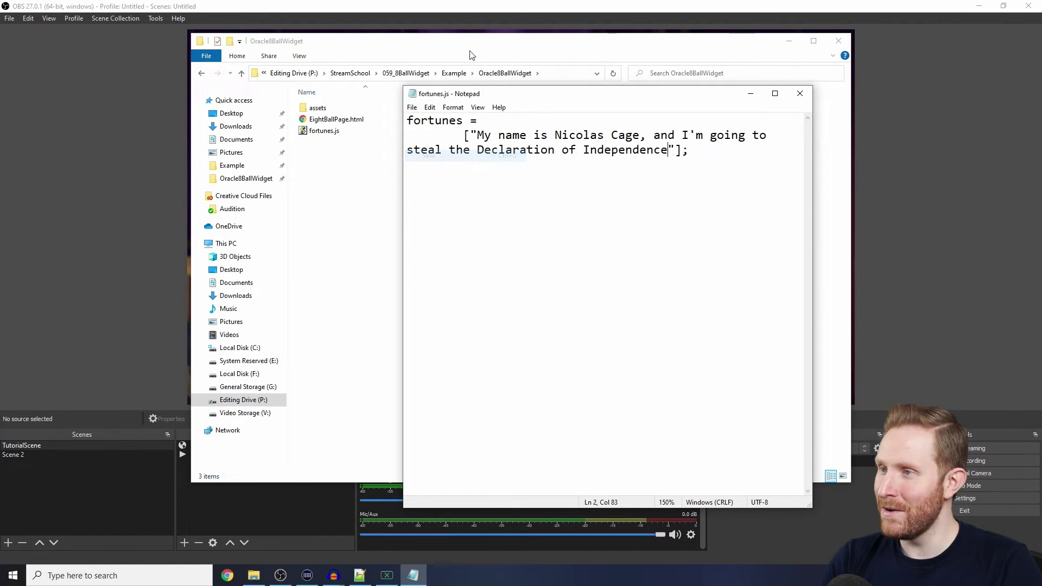
left_click(520, 31)
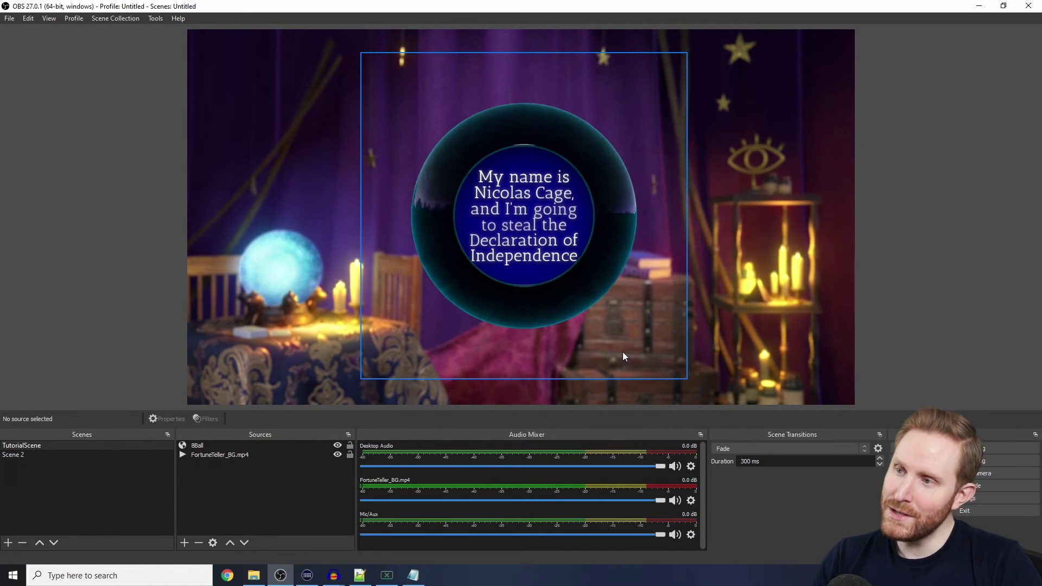
Return to Notepad, replace the fortune with the comma-separated entries "This is the first" and "This is the second", save, and switch to OBS.
left_click(412, 576)
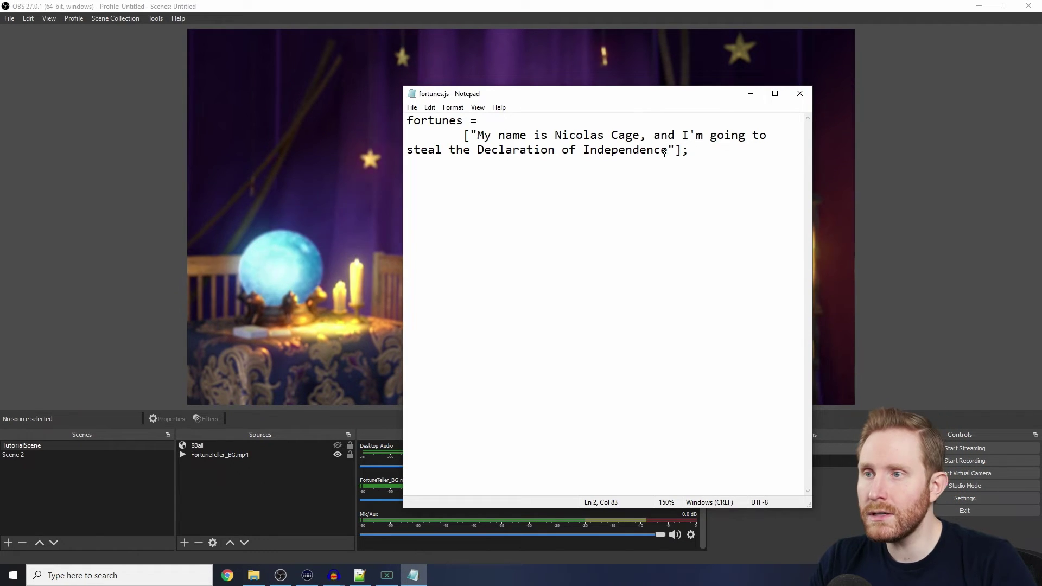
left_click_drag(668, 150, 479, 135)
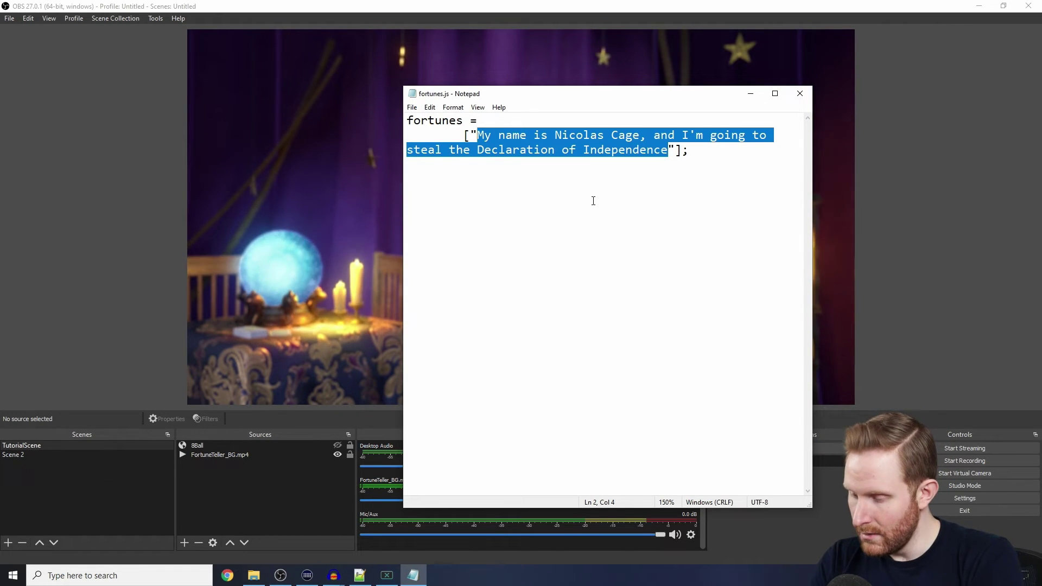
type("This is the first\"")
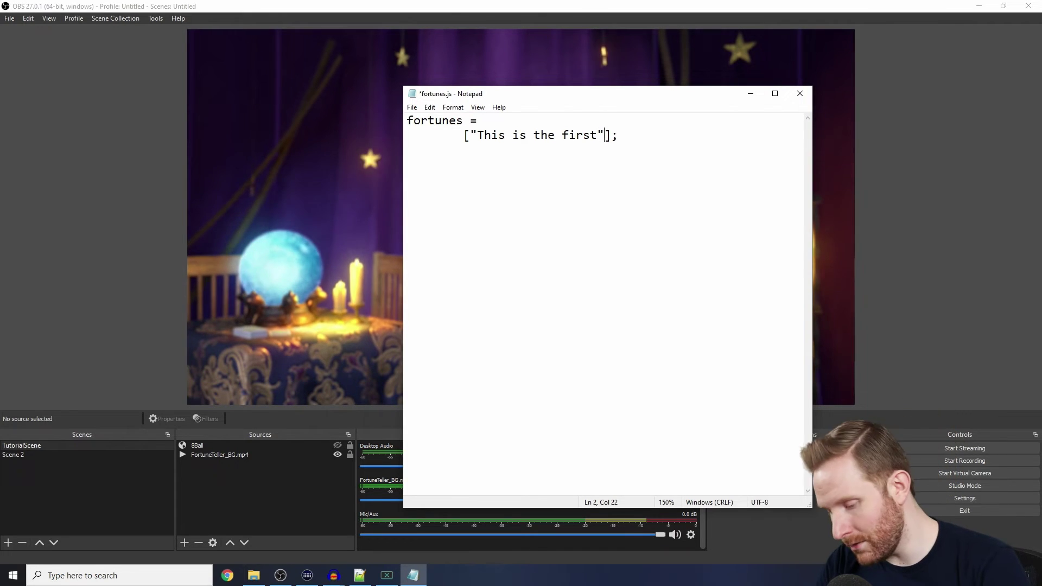
type(",")
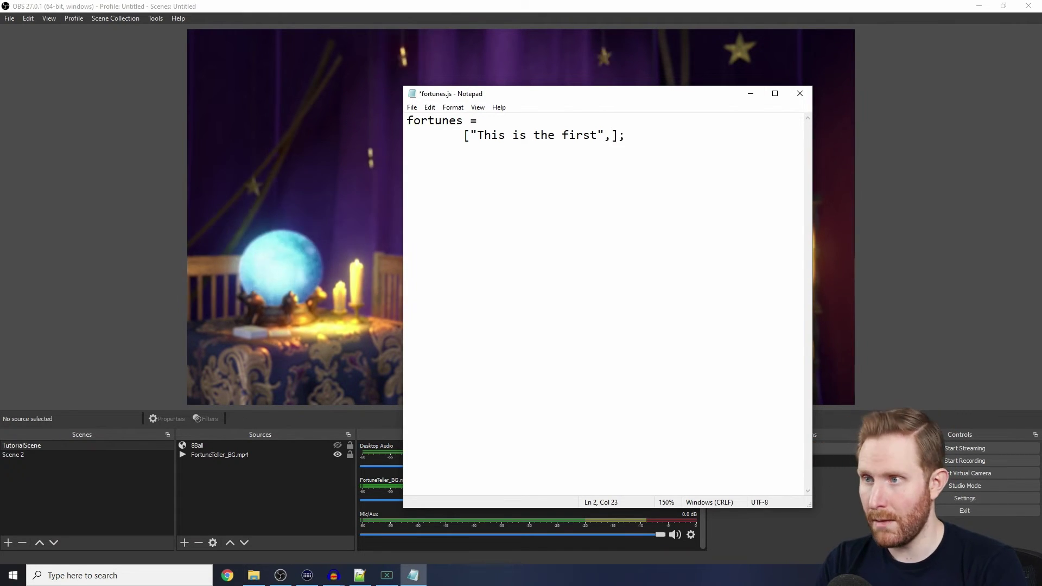
key("Return")
key("Tab")
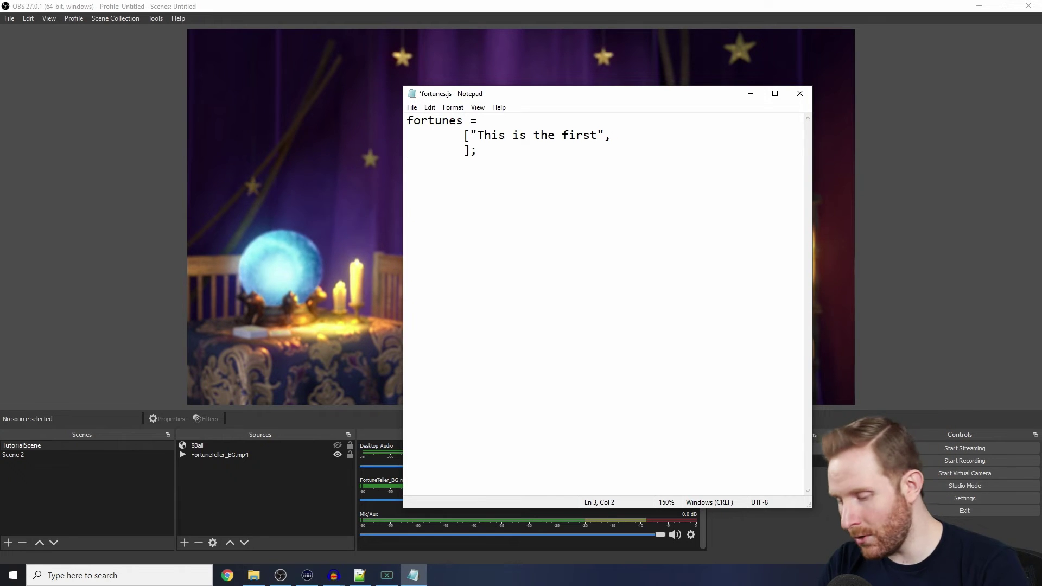
type("\"This is the second\"")
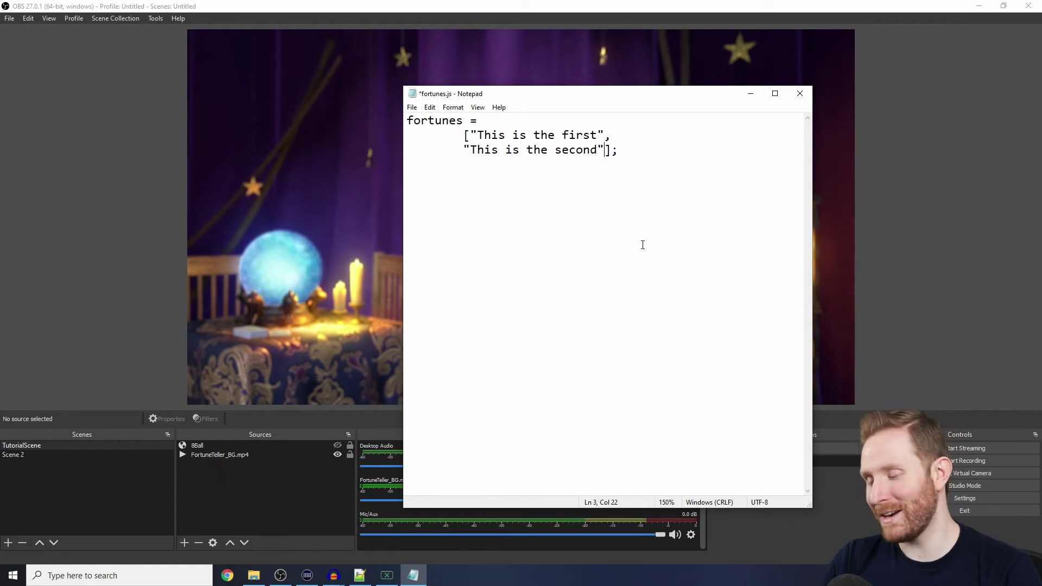
left_click(621, 272)
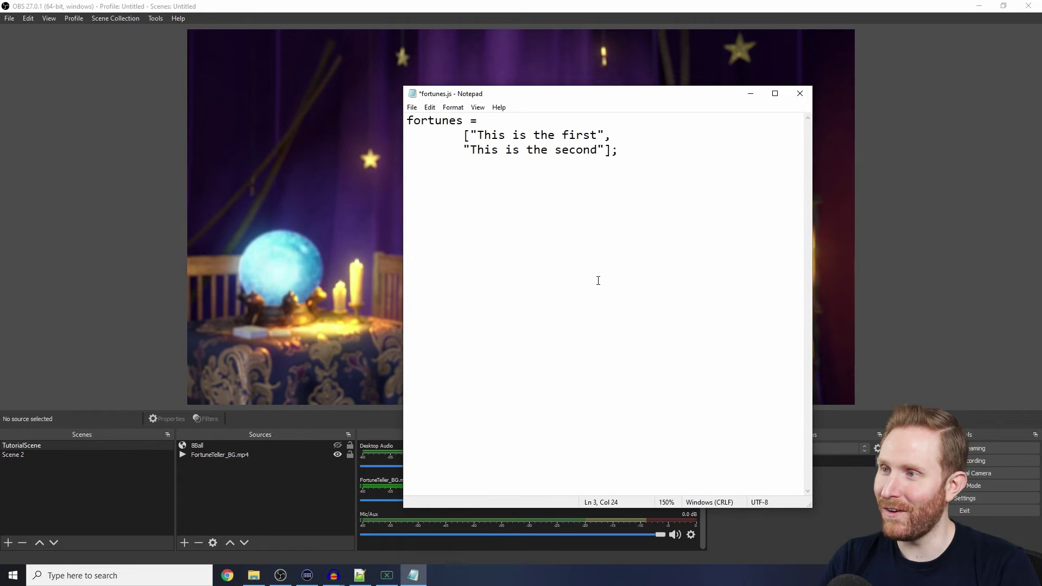
left_click(407, 3)
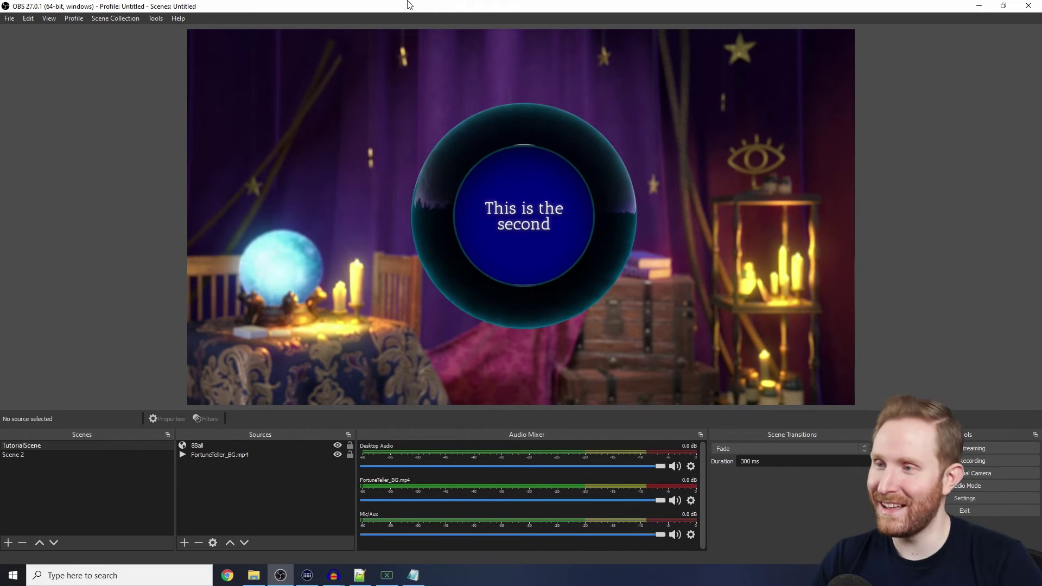
left_click(413, 575)
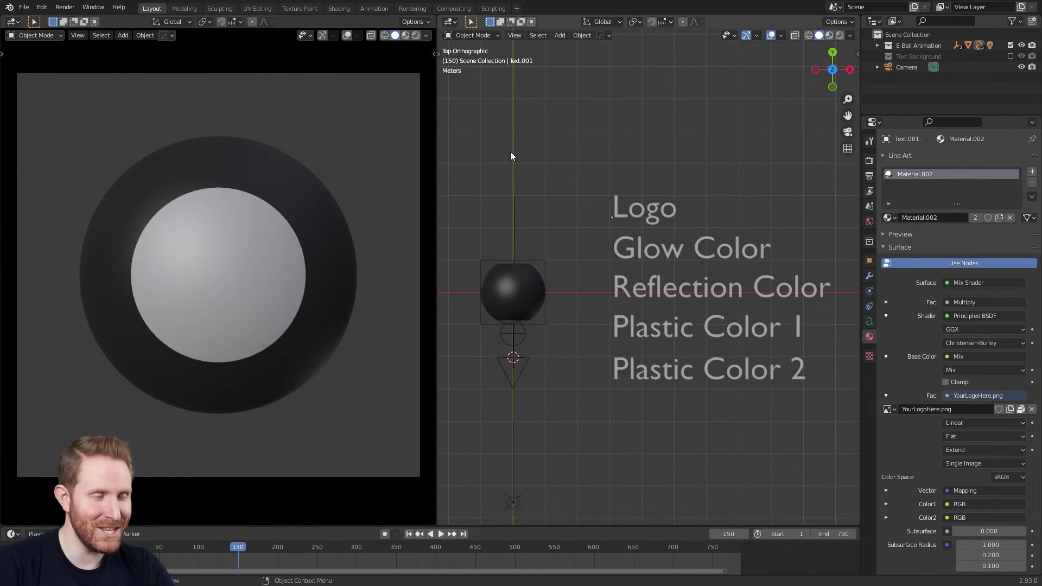
In Blender, show the camera view with rendered shading and replace the Logo text material's image texture with StreamScholarLogo.png.
left_click(416, 35)
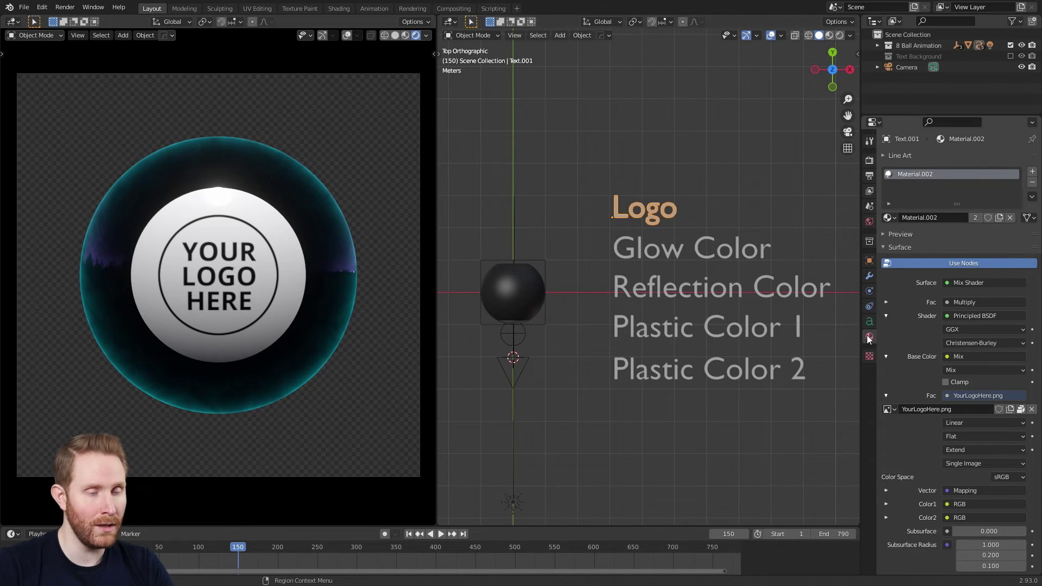
scroll(896, 288, "down", 3)
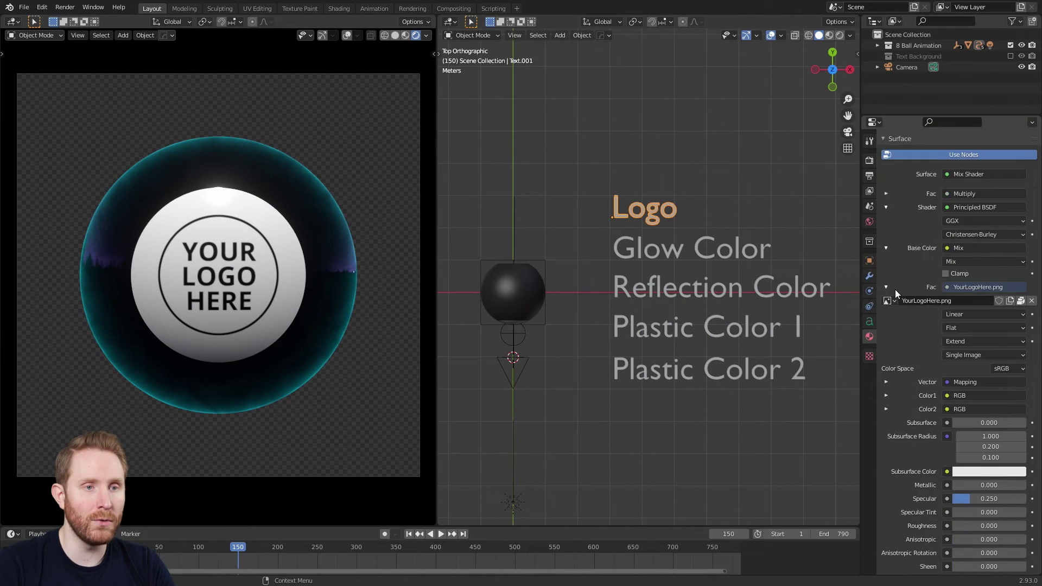
scroll(897, 280, "up", 3)
scroll(917, 304, "down", 2)
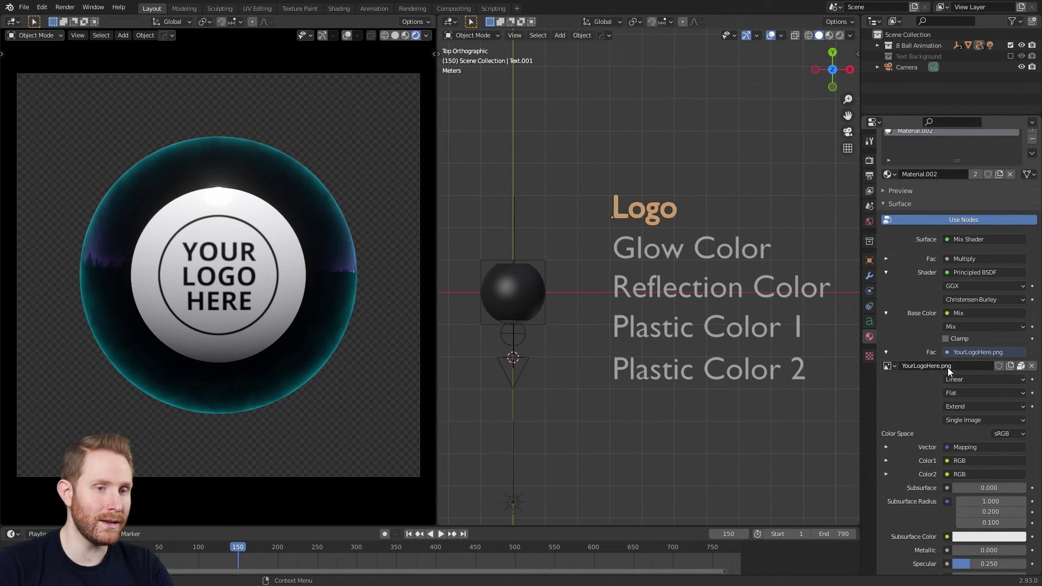
left_click(1032, 365)
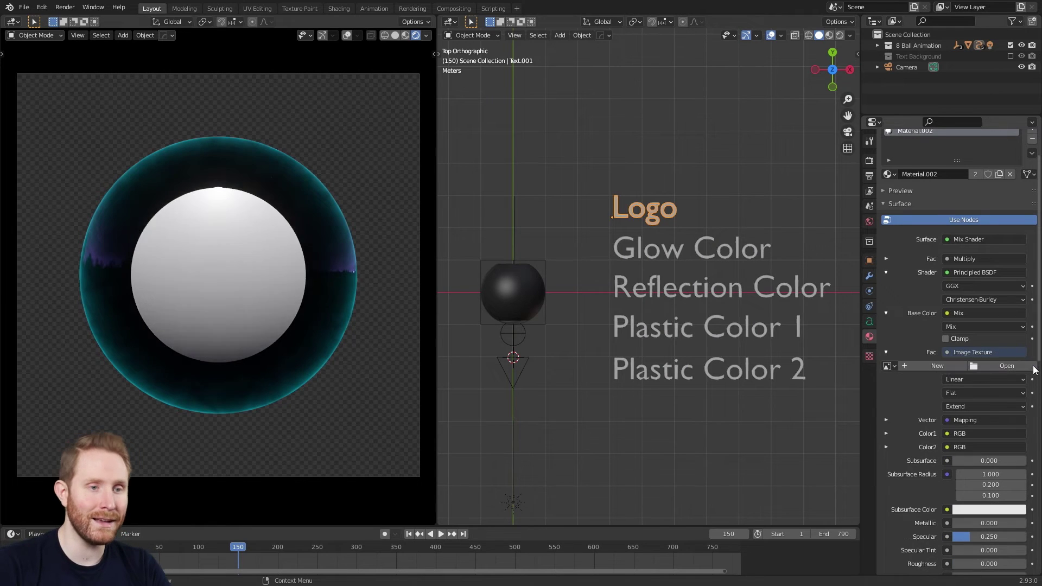
left_click(1005, 366)
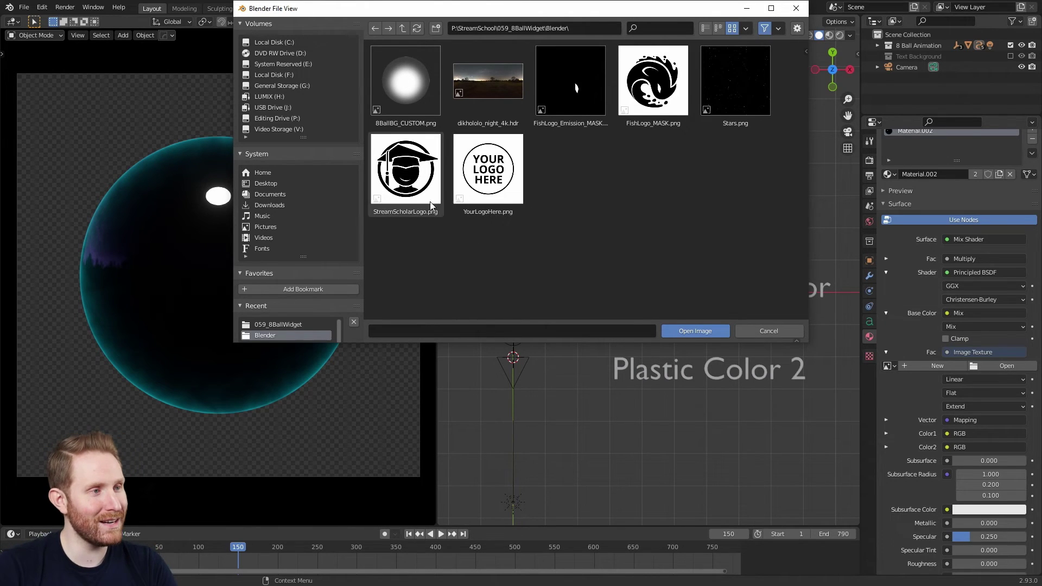
left_click(407, 168)
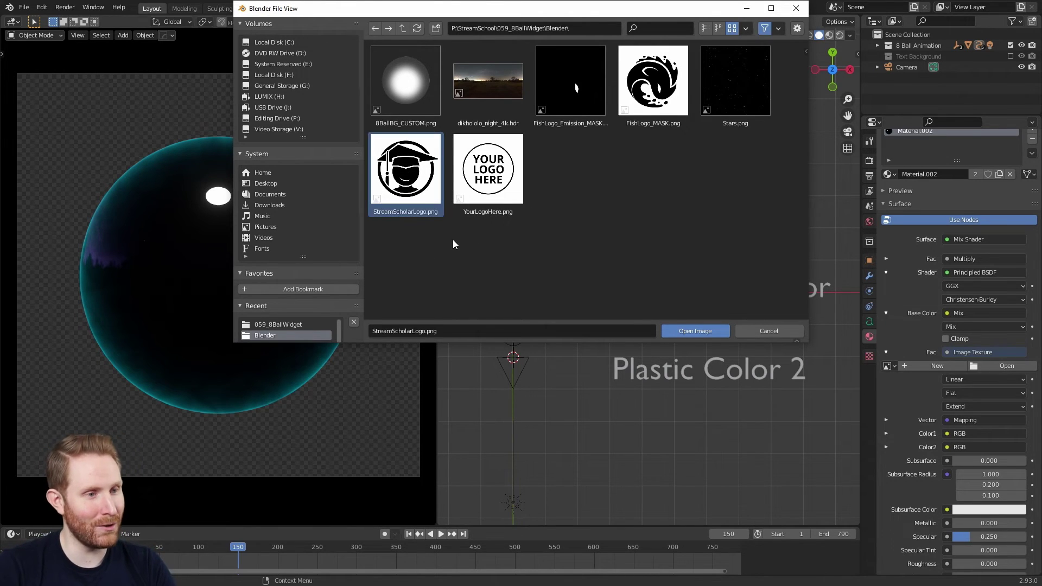
left_click(693, 332)
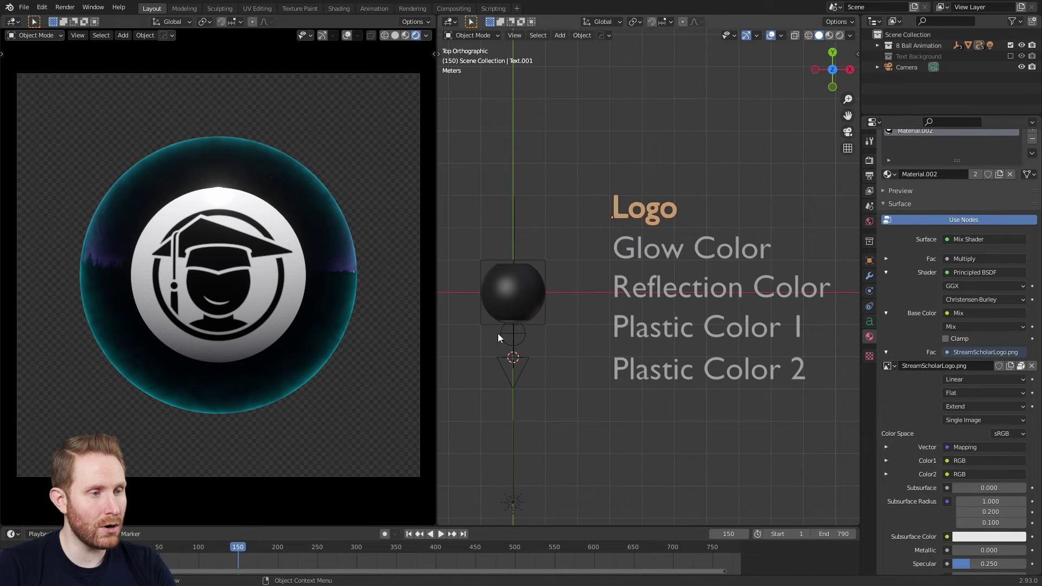
Scale the circular empty just below the ball by about 0.93 to shrink the logo slightly.
left_click(523, 337)
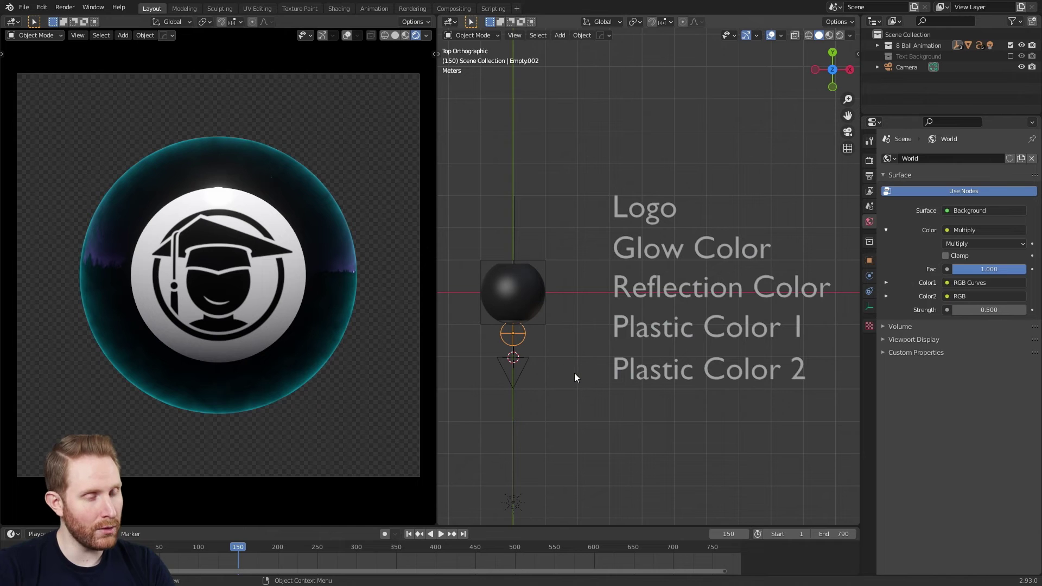
key("s")
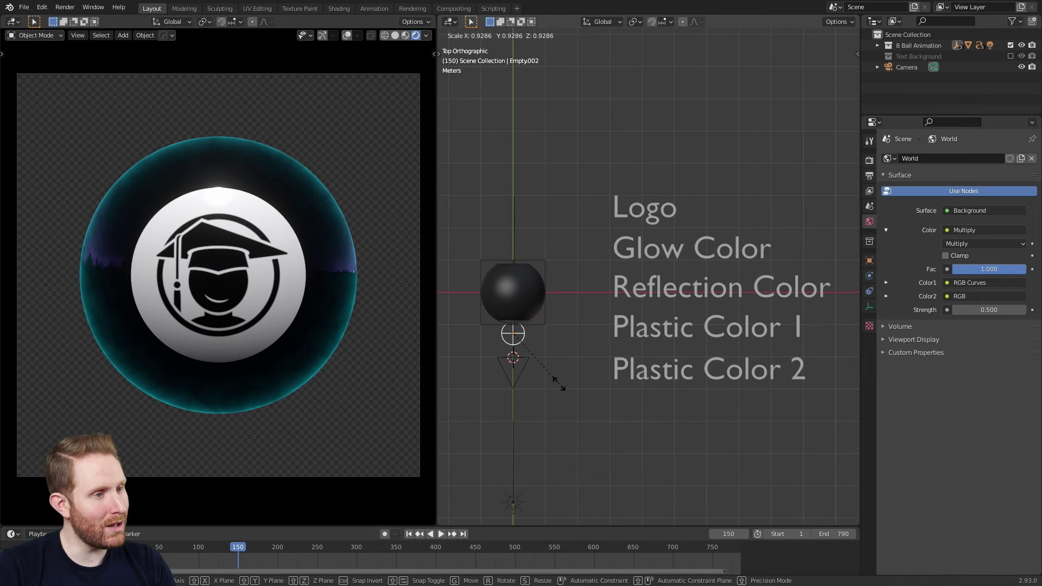
left_click(559, 386)
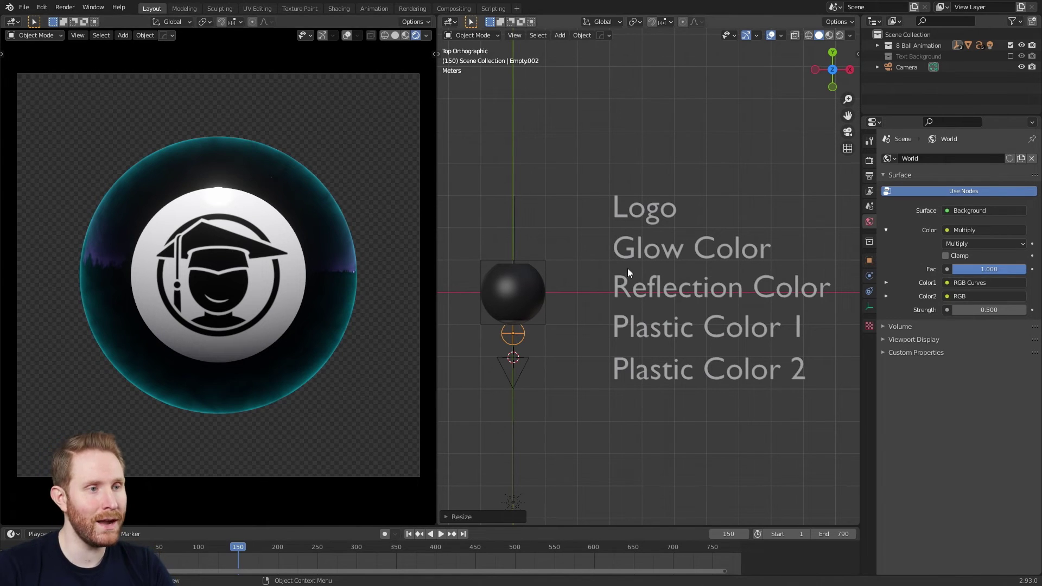
Set the Glow Color text's emission color to a vivid purple at full brightness, after trying black to remove the glow.
left_click(623, 240)
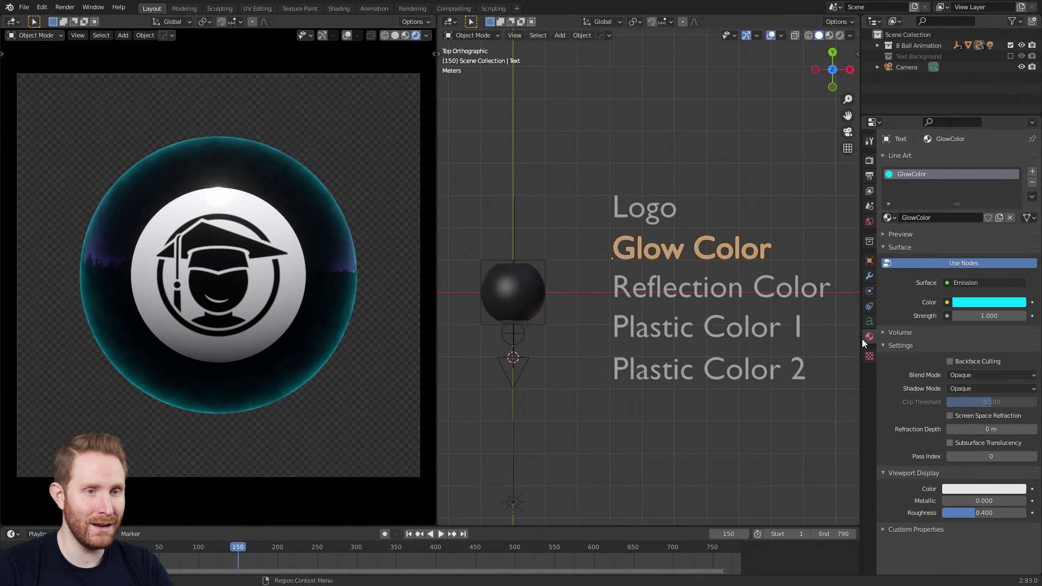
left_click(978, 301)
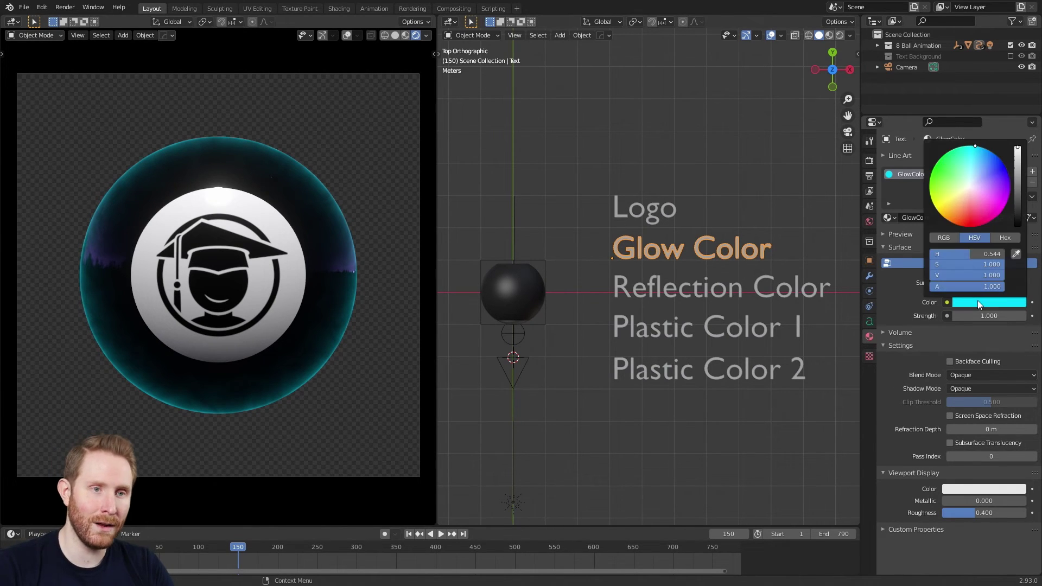
left_click_drag(991, 172, 1007, 201)
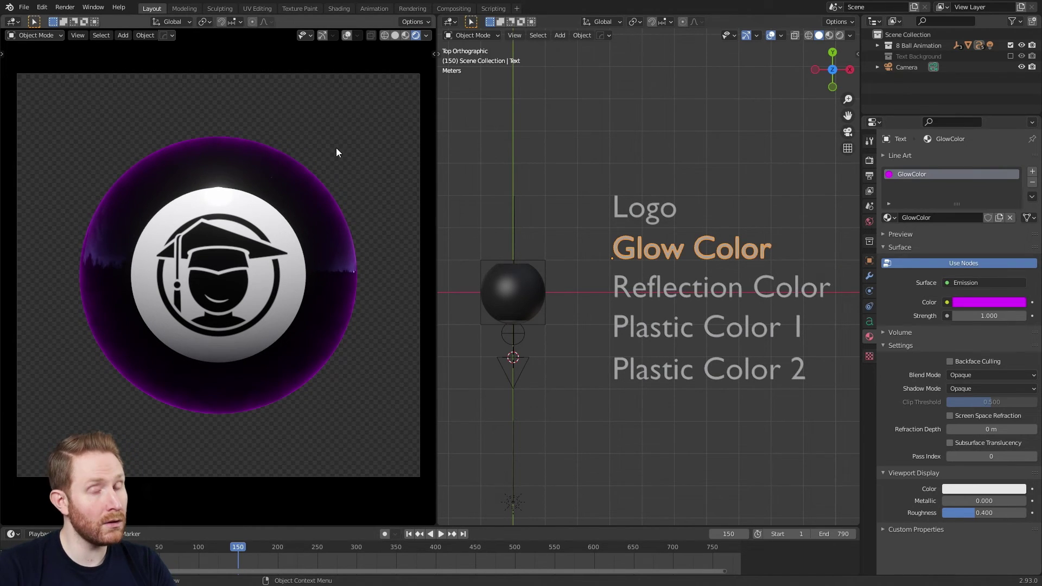
left_click(975, 304)
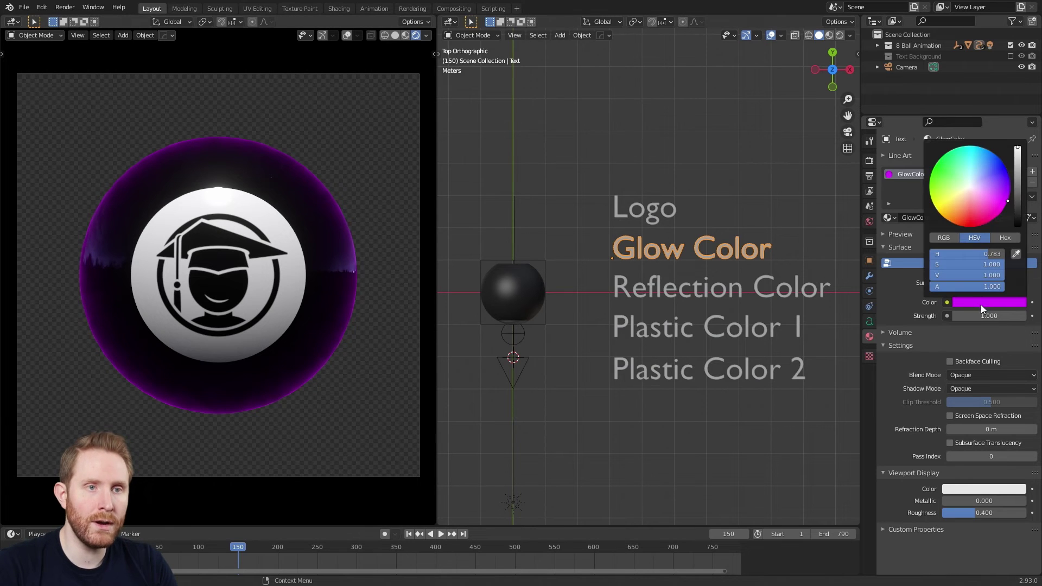
left_click_drag(1019, 157, 1018, 224)
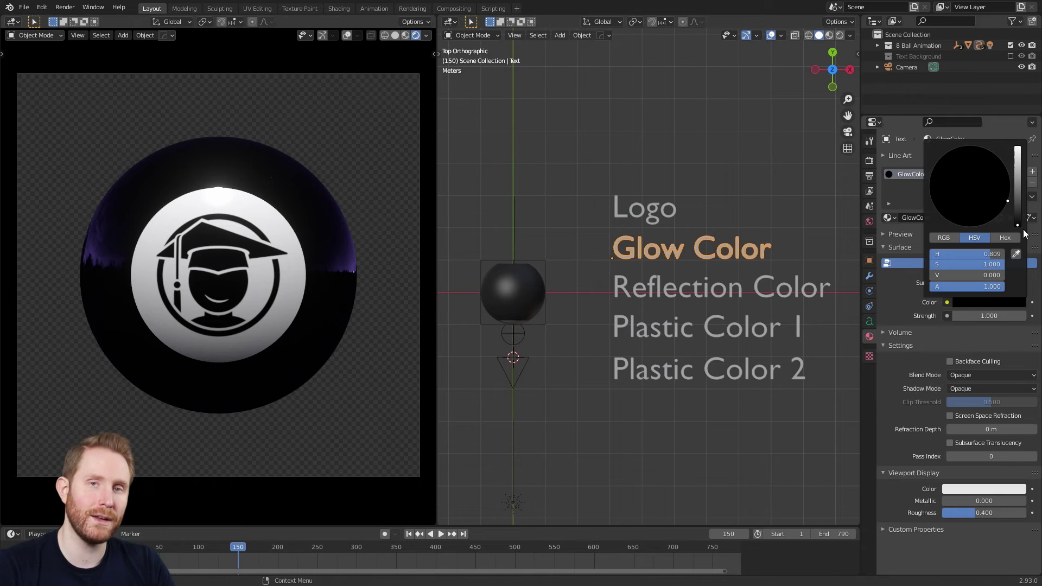
left_click_drag(1020, 207, 1018, 148)
left_click_drag(1008, 200, 1009, 196)
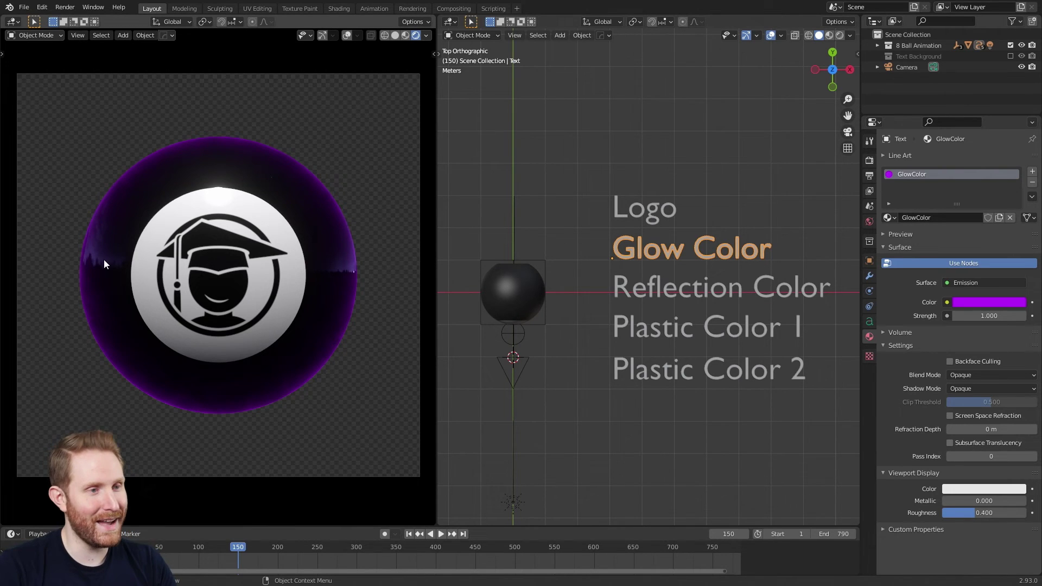
Set the Reflection Color text's emission color to a bright magenta-purple.
left_click(652, 288)
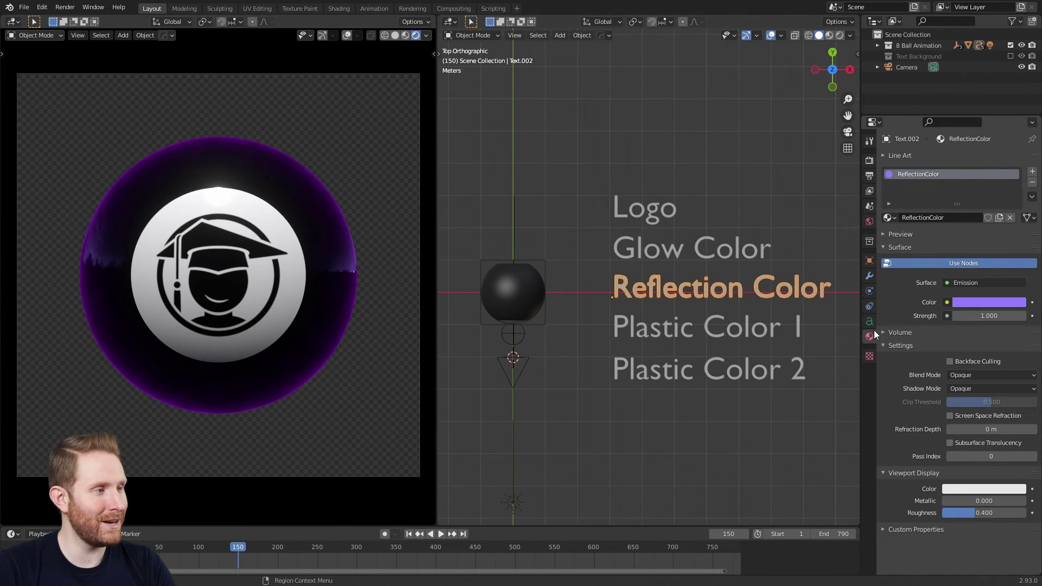
left_click(962, 303)
left_click_drag(991, 180, 1000, 184)
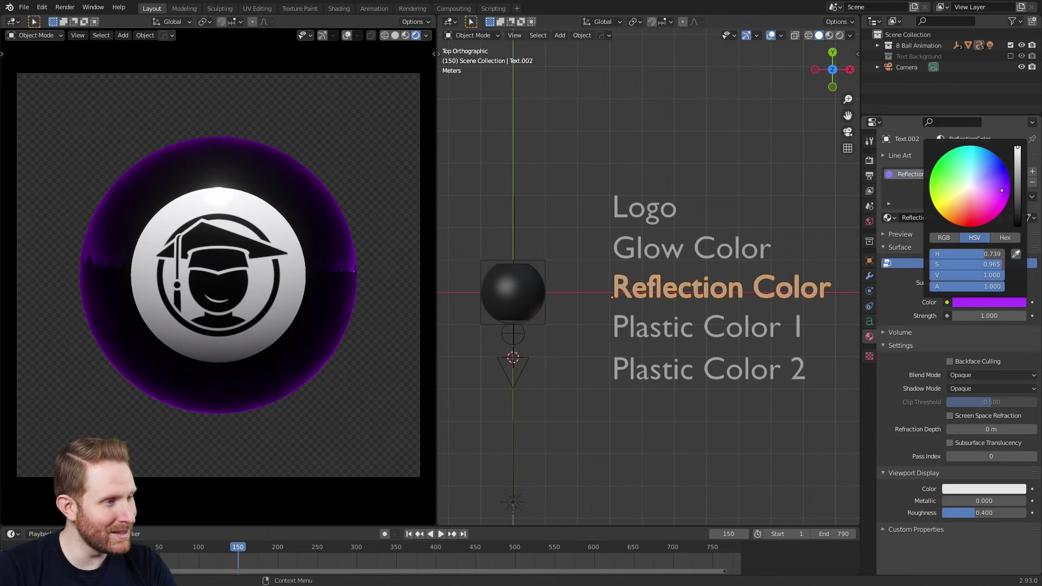
mouse_move(1002, 189)
left_mouse_down()
mouse_move(985, 163)
mouse_move(937, 161)
mouse_move(944, 211)
mouse_move(1004, 183)
mouse_move(997, 197)
left_mouse_up()
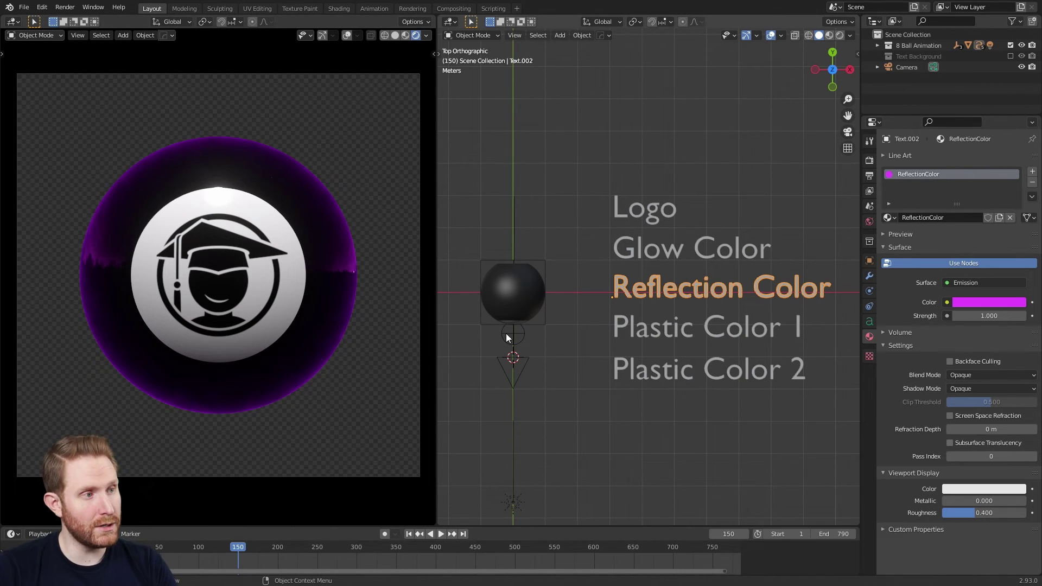
Try a green emission color at different brightness levels on the Plastic Color 1 text, ending back at black.
left_click(663, 328)
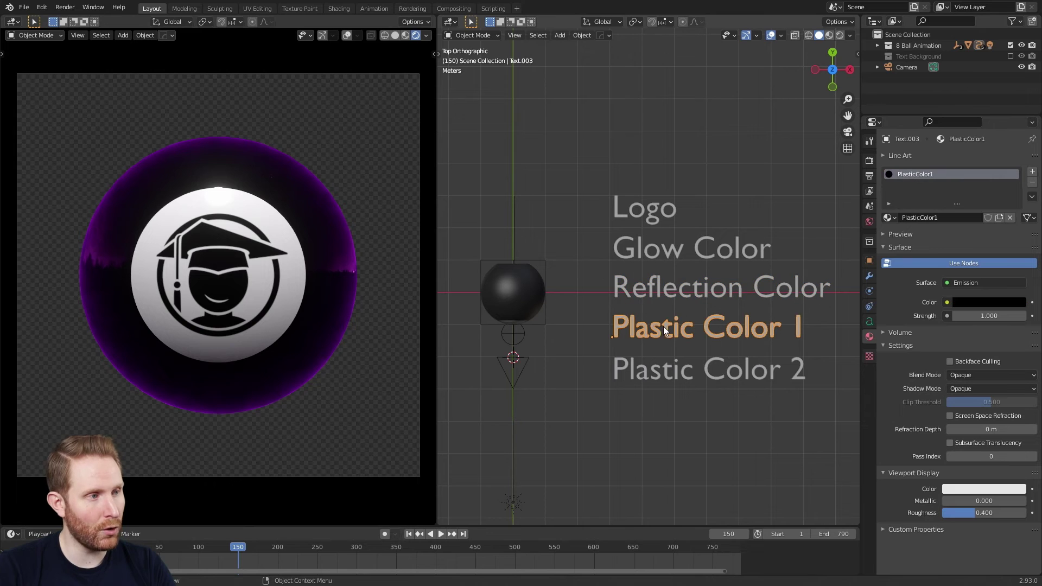
left_click(984, 302)
left_click_drag(1017, 222, 940, 175)
left_click_drag(1020, 174, 1021, 234)
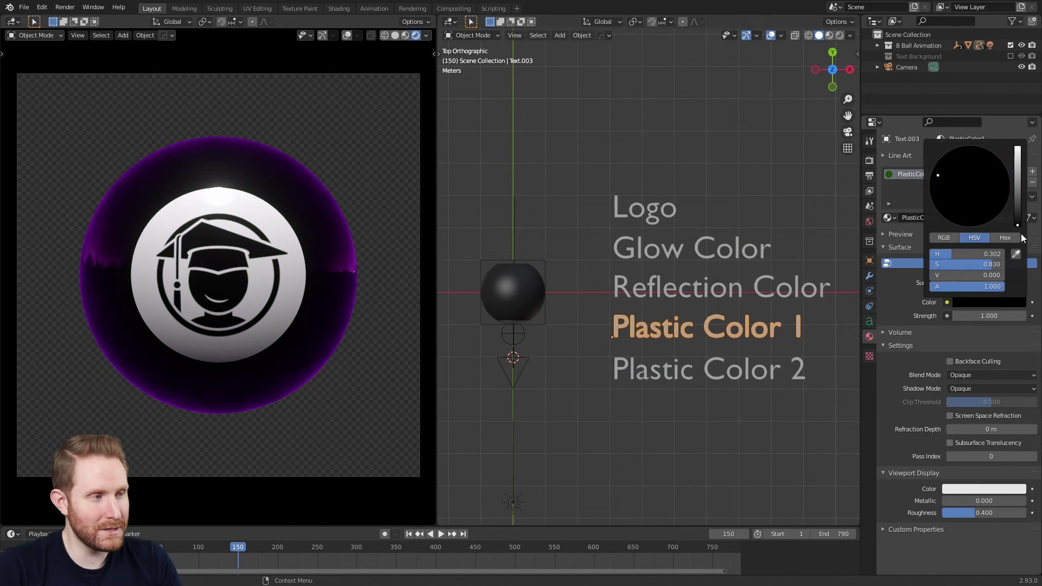
Try adjusting the Plastic Color 2 text's emission color, ending back at white.
left_click(656, 381)
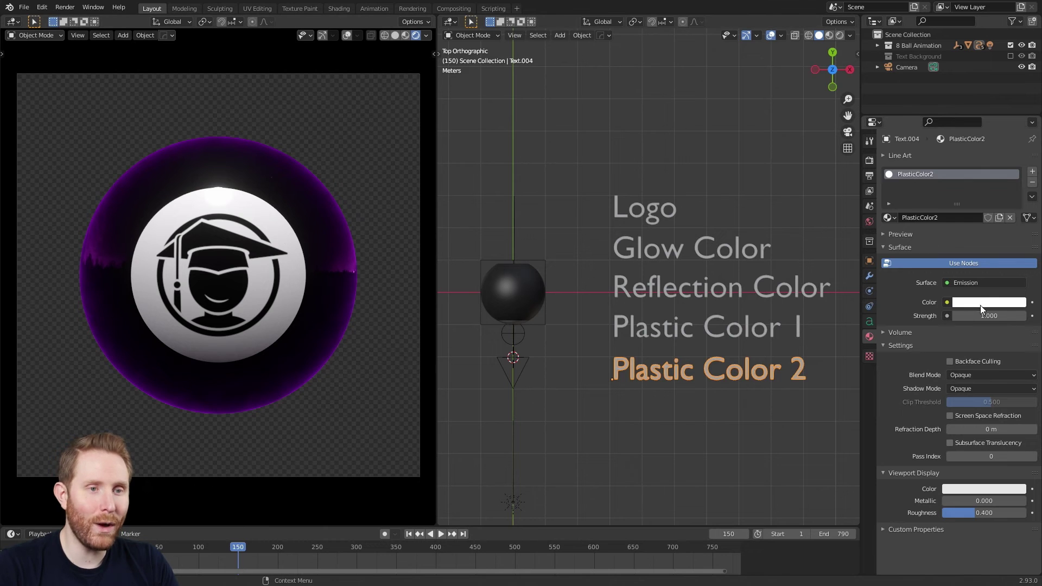
left_click(980, 302)
left_click(969, 192)
mouse_move(969, 192)
left_mouse_down()
mouse_move(1000, 210)
mouse_move(988, 151)
mouse_move(931, 195)
mouse_move(1007, 170)
mouse_move(968, 222)
mouse_move(970, 186)
left_mouse_up()
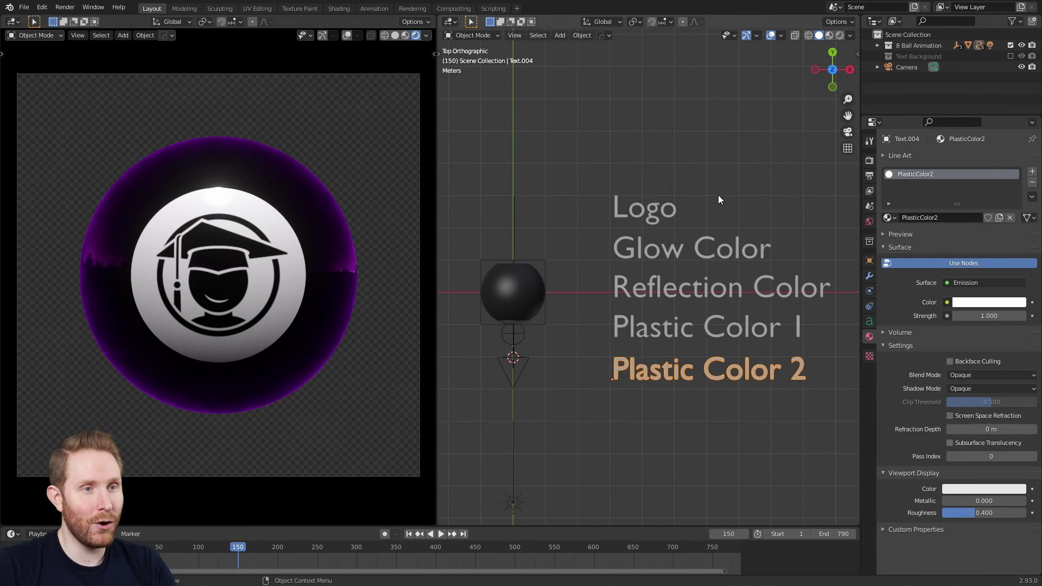
Set the render output to a file named 8BallAnimation.webm in the 059_8BallWidget folder.
left_click(869, 179)
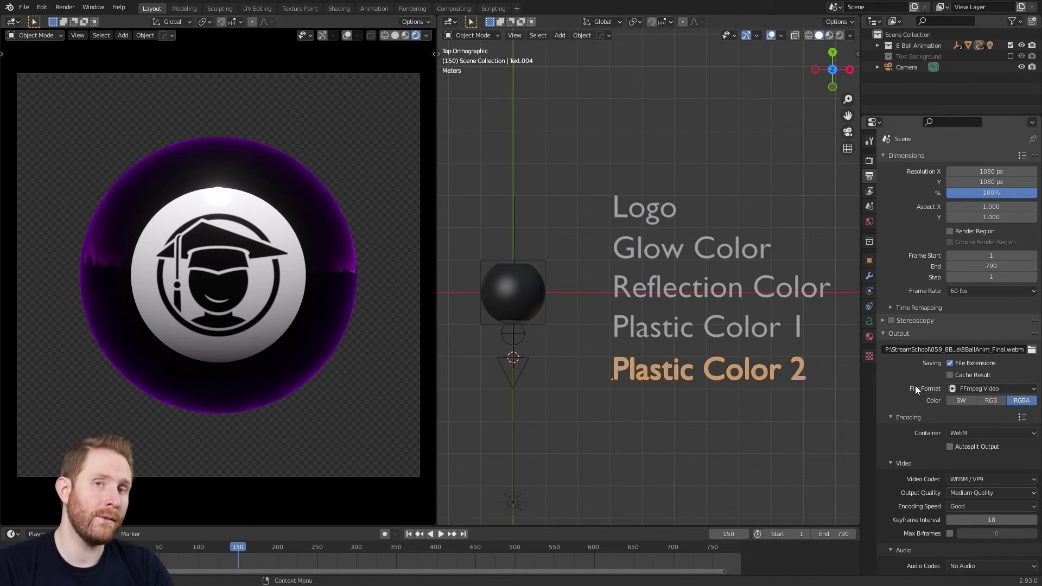
left_click(1031, 350)
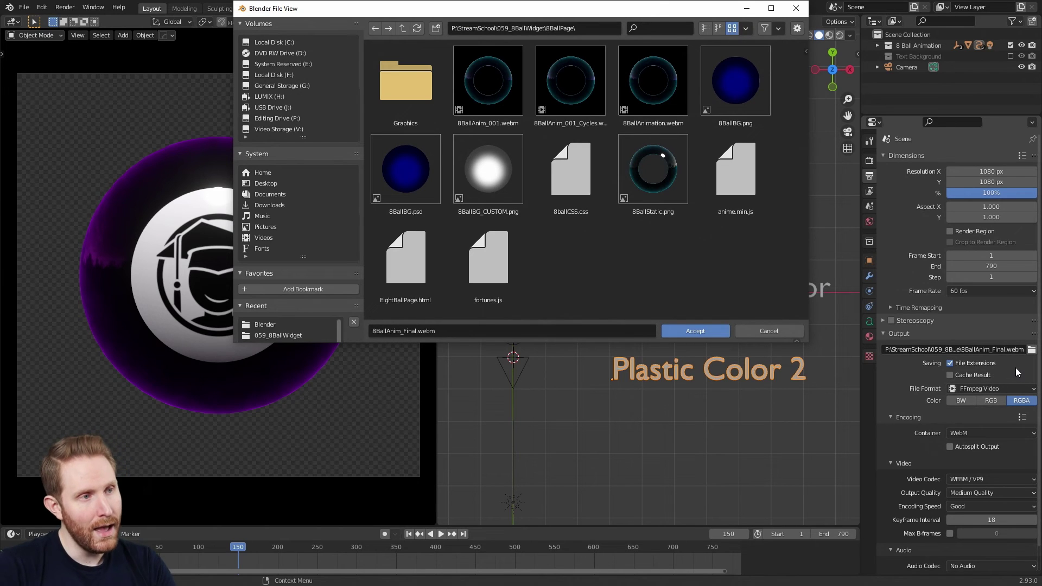
left_click(401, 29)
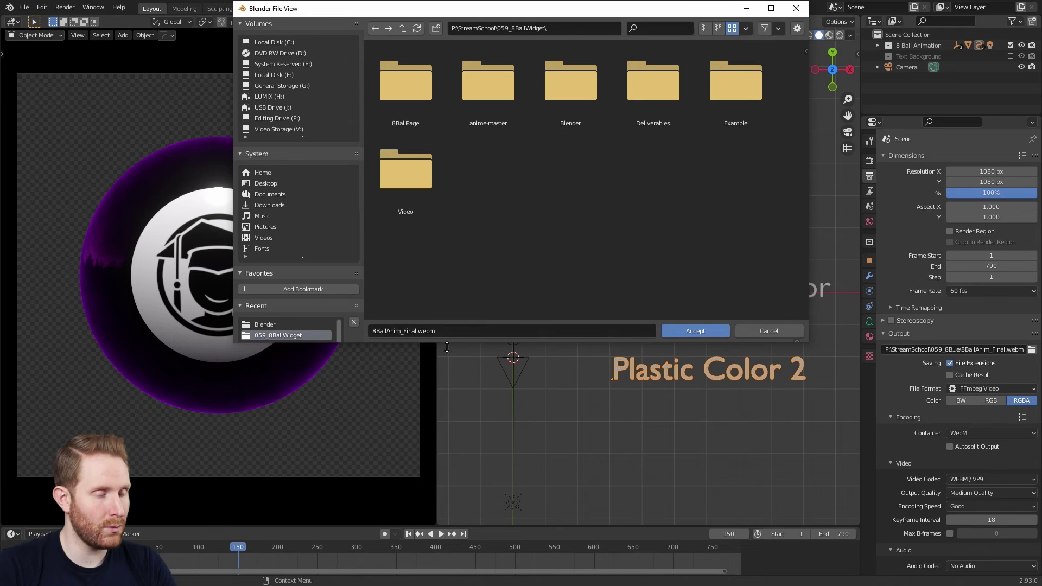
left_click(457, 331)
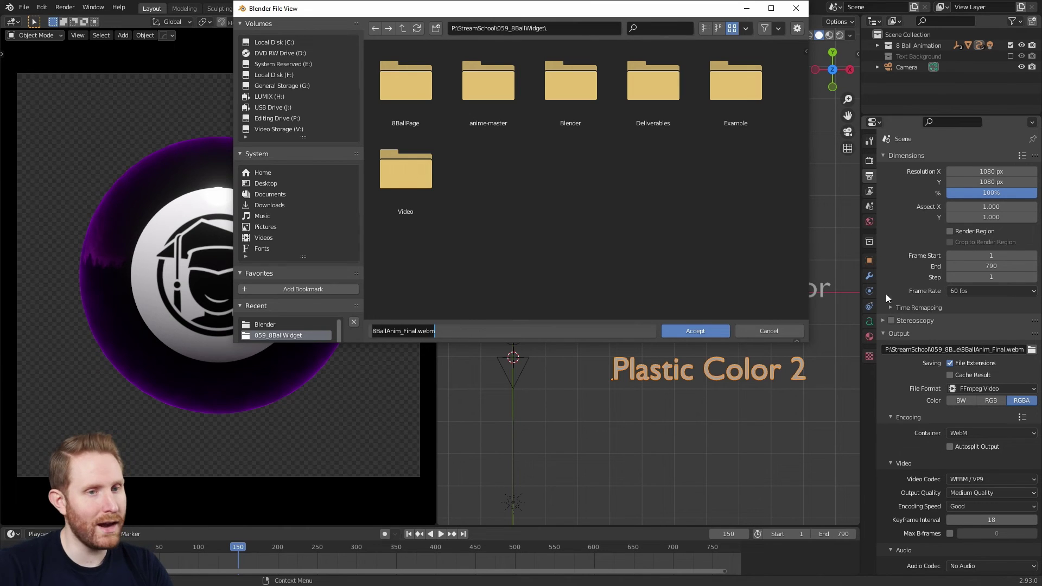
left_click(429, 331)
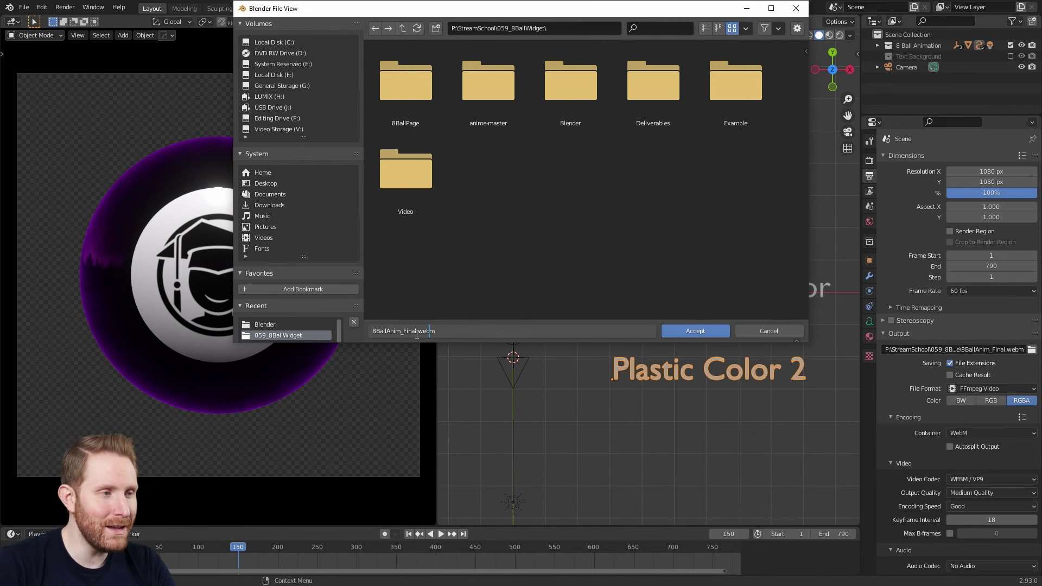
key("shift+Home")
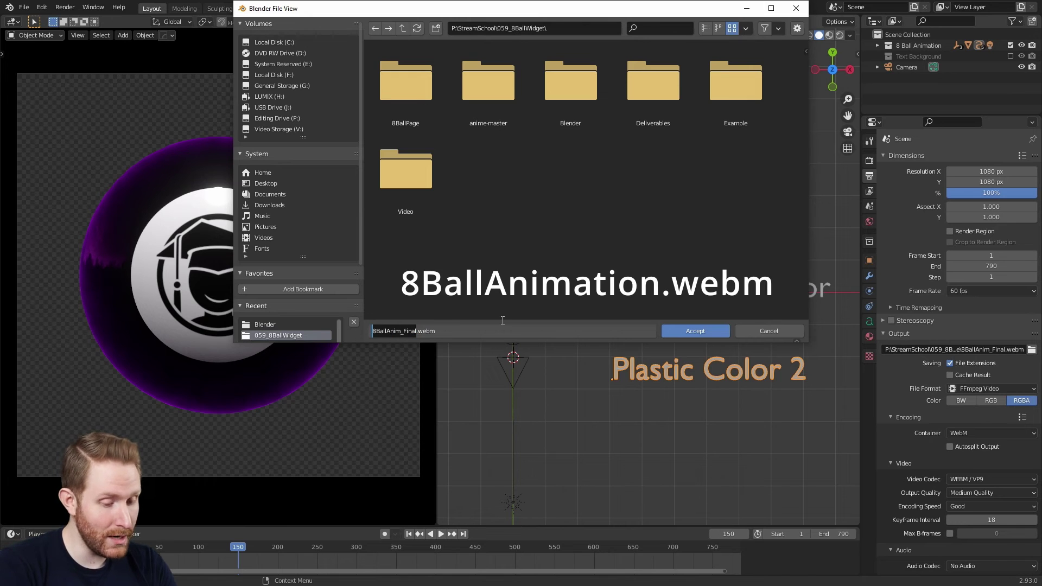
key("BackSpace")
type("8Ball")
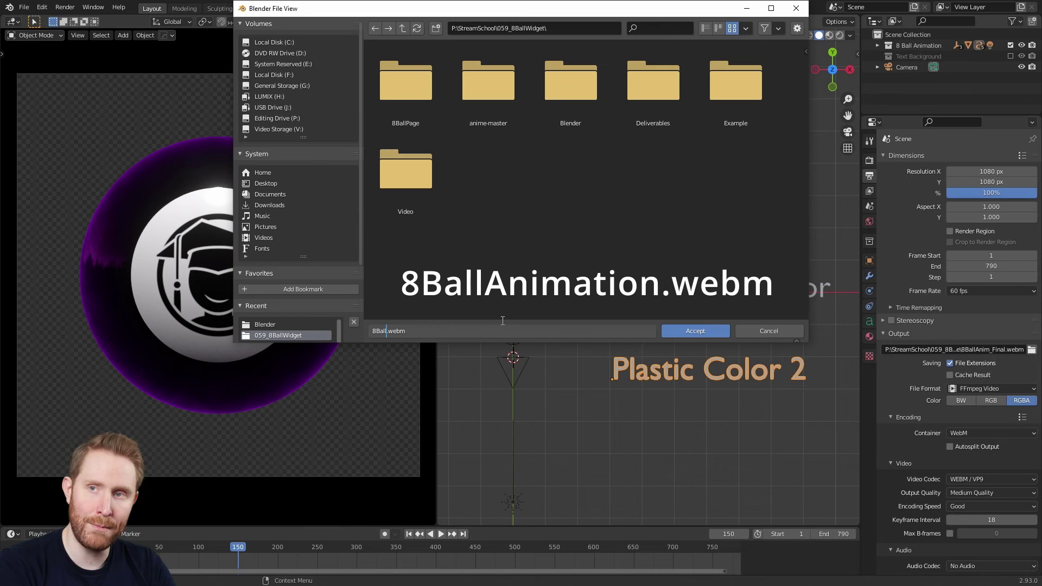
type("Animation")
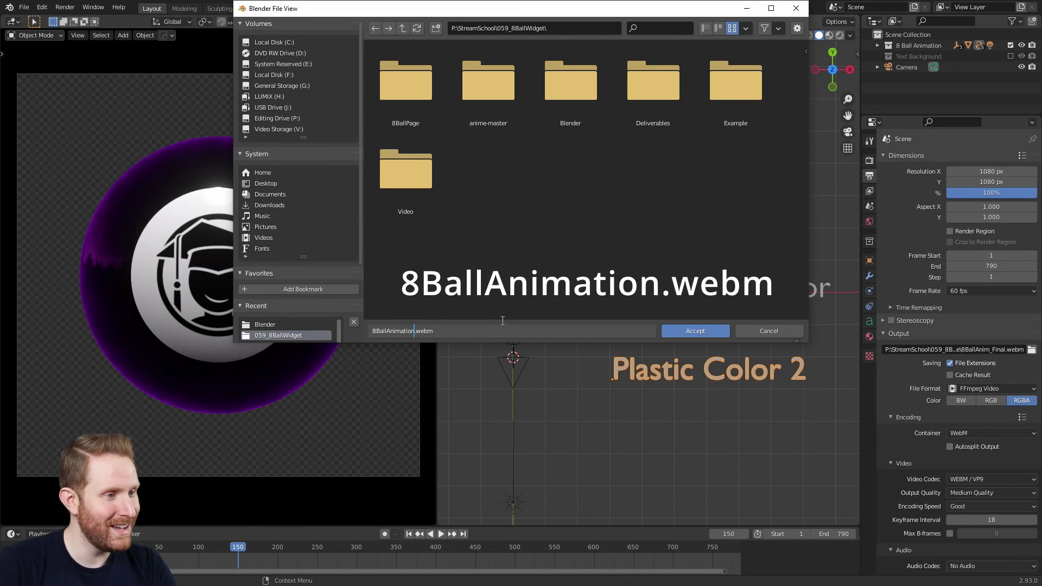
key("Return")
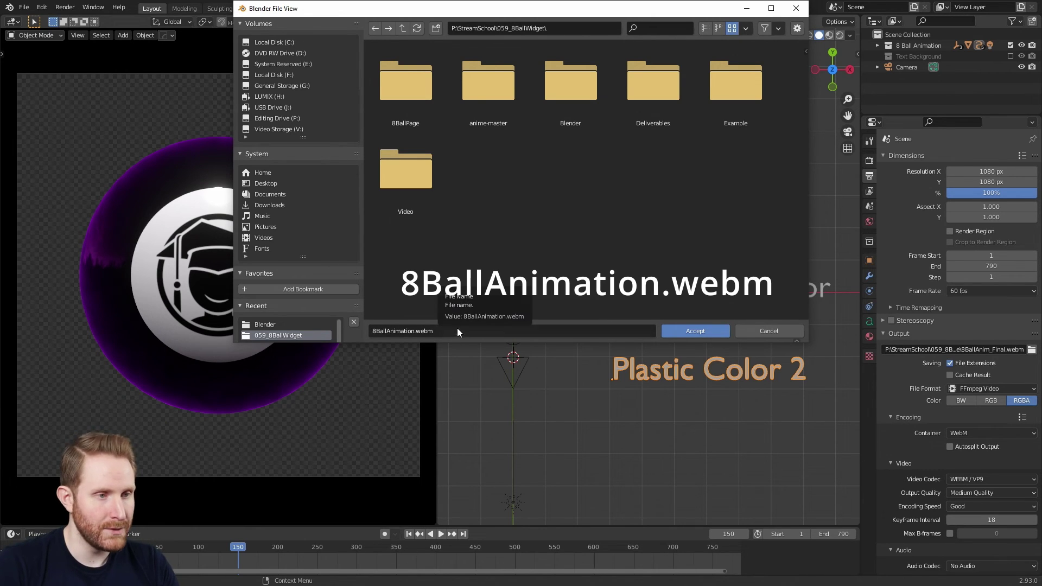
left_click(688, 332)
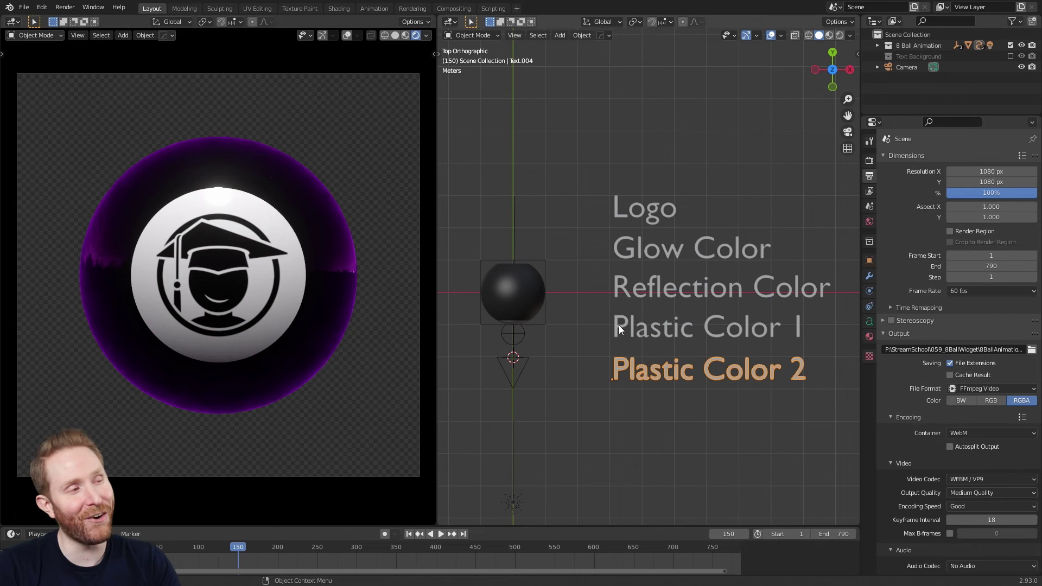
Render the ball animation, stop the render partway, and close the render window.
left_click(64, 8)
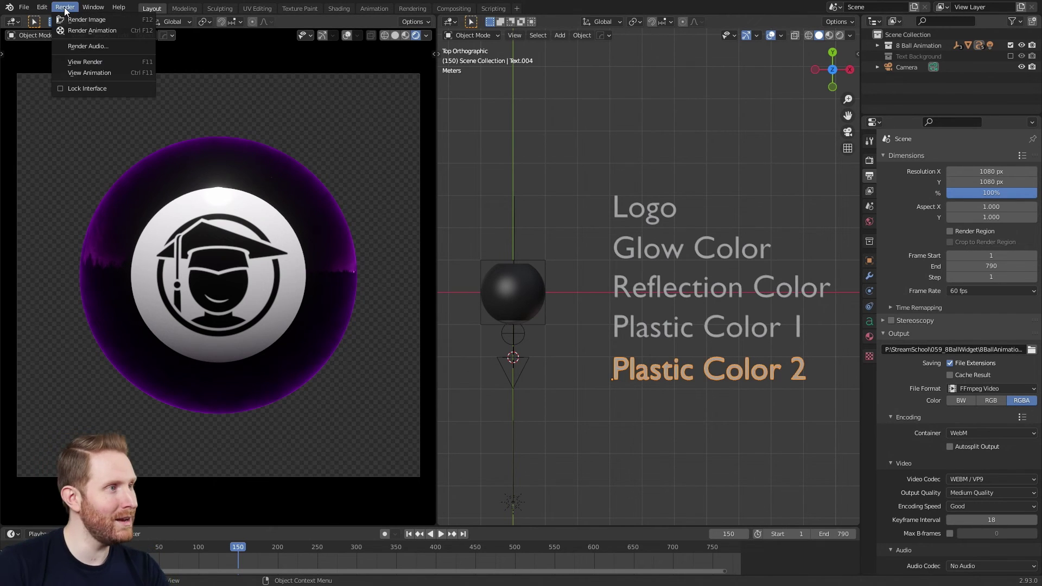
left_click(79, 30)
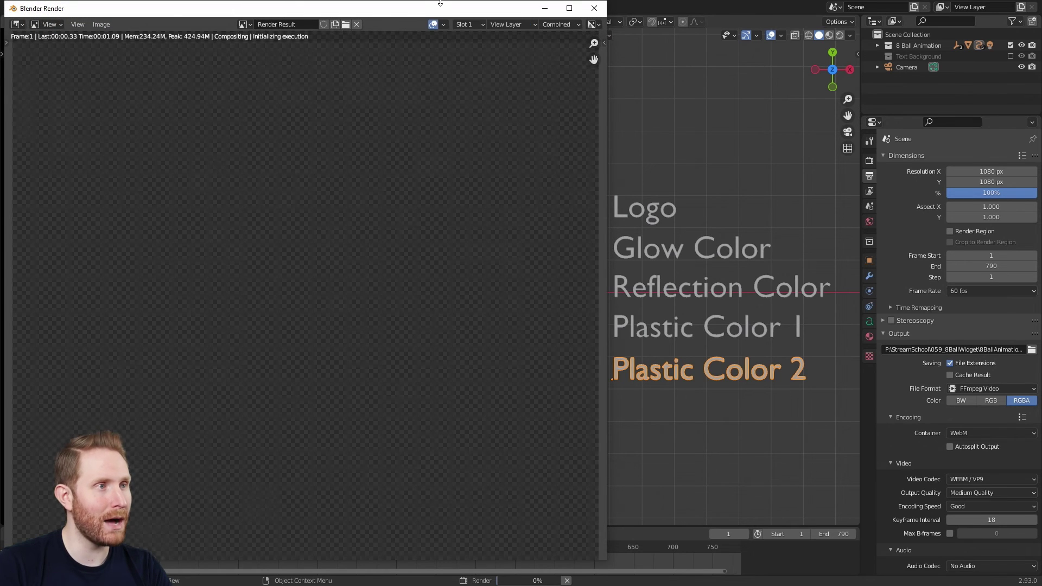
left_click_drag(430, 25, 598, 65)
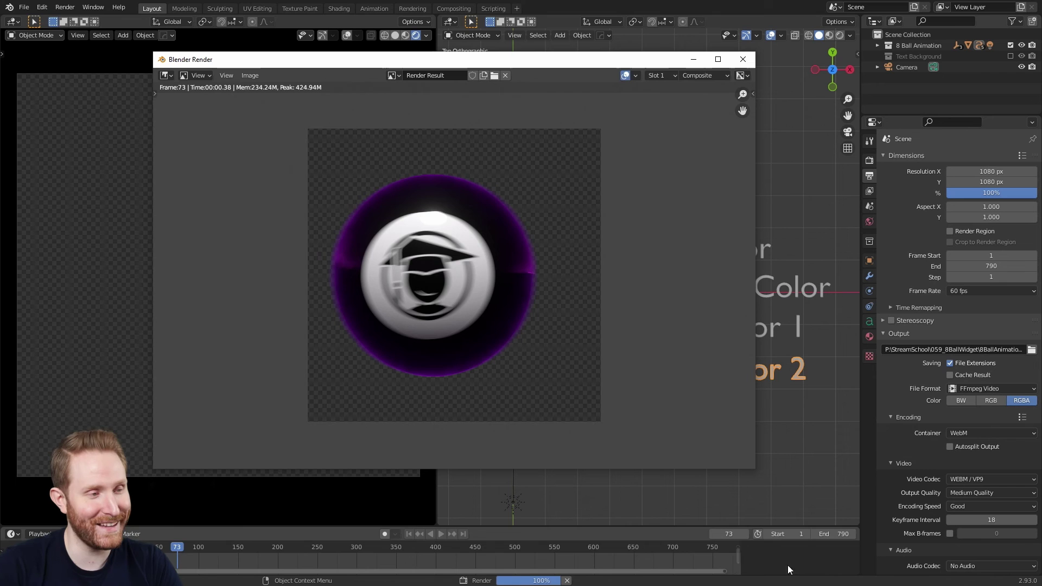
key("Escape")
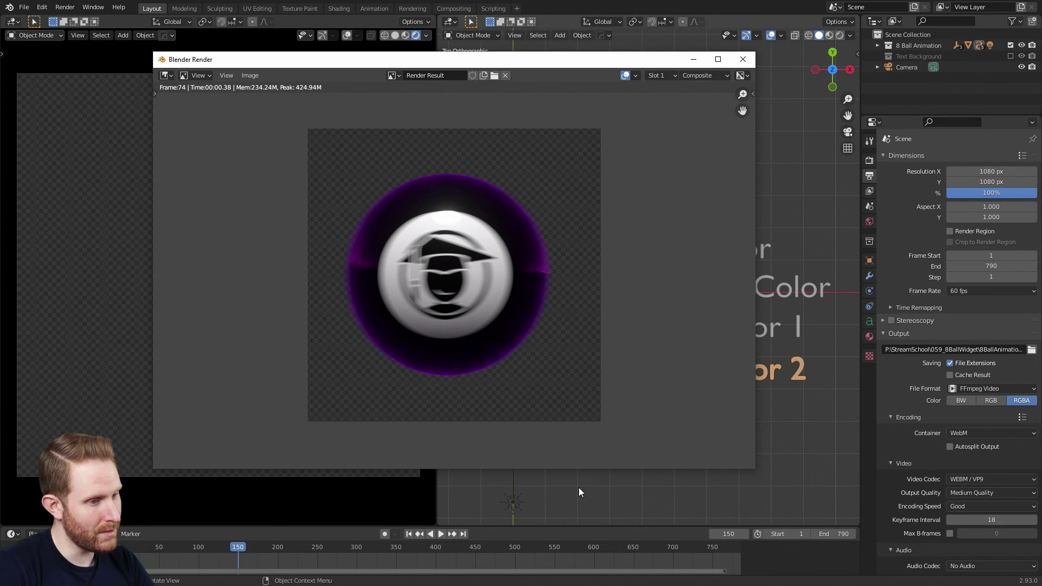
key("Escape")
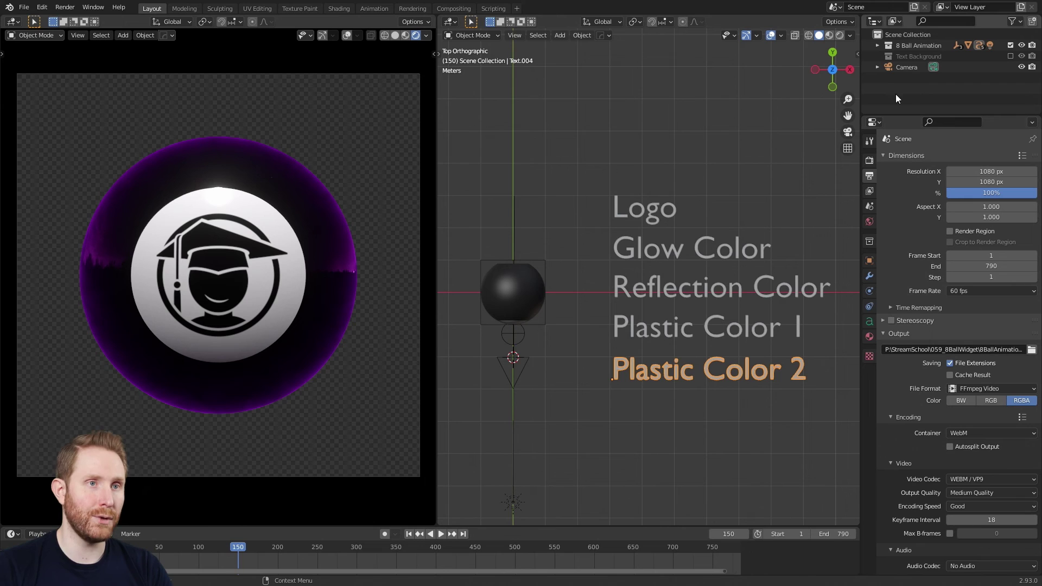
Exclude the 8 Ball Animation collection, enable Text Background, and set the Text BG Color text's emission color to deep purple.
left_click(1010, 46)
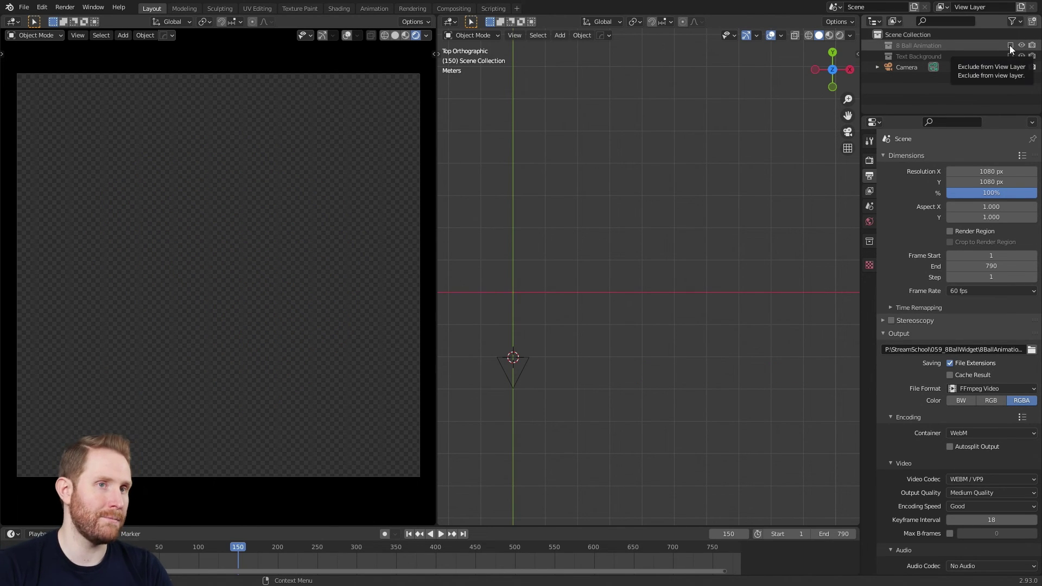
left_click(1010, 57)
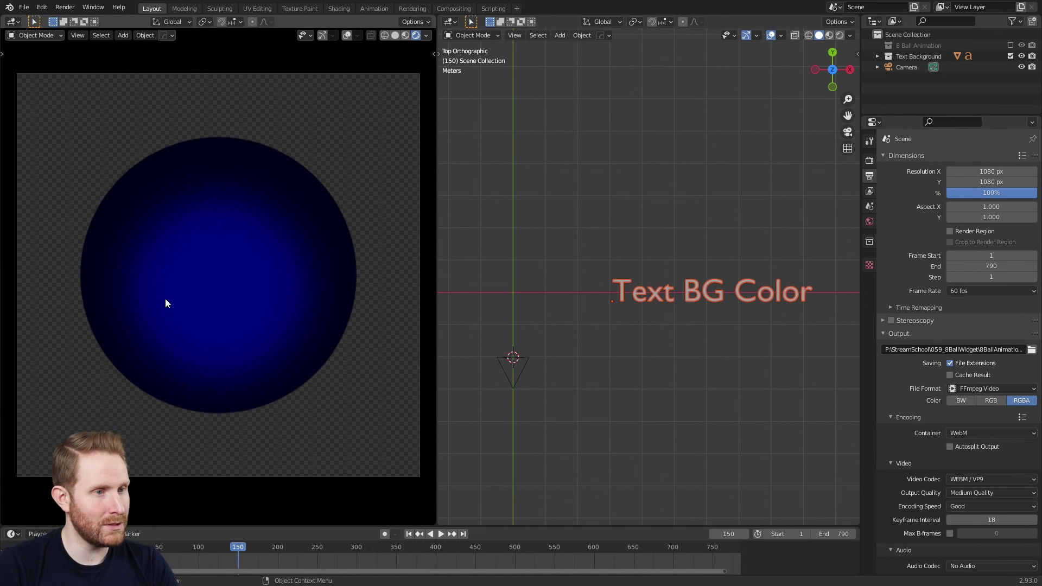
left_click(699, 286)
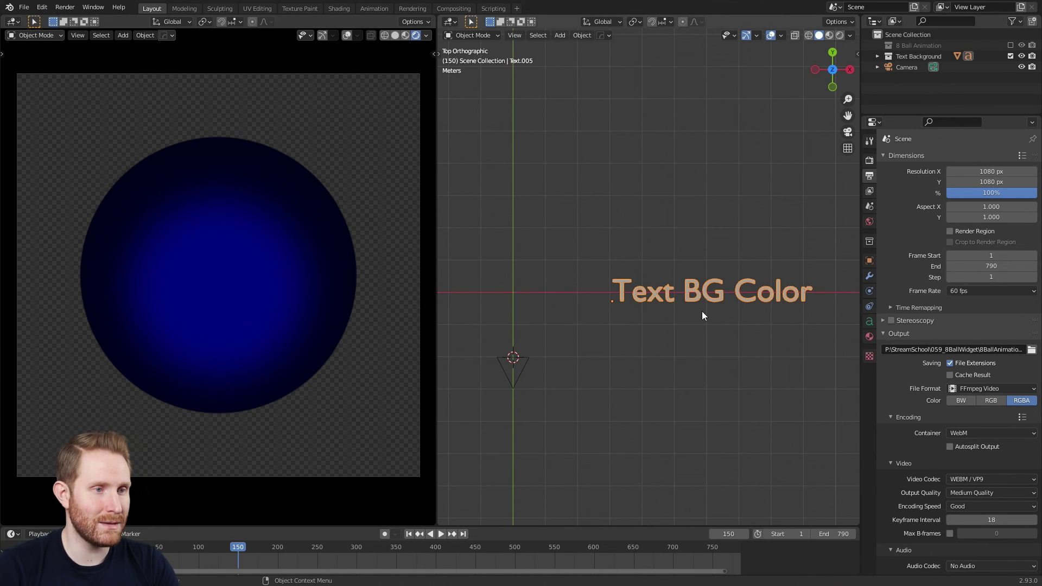
left_click(868, 337)
left_click(975, 303)
left_click_drag(1005, 184, 1010, 176)
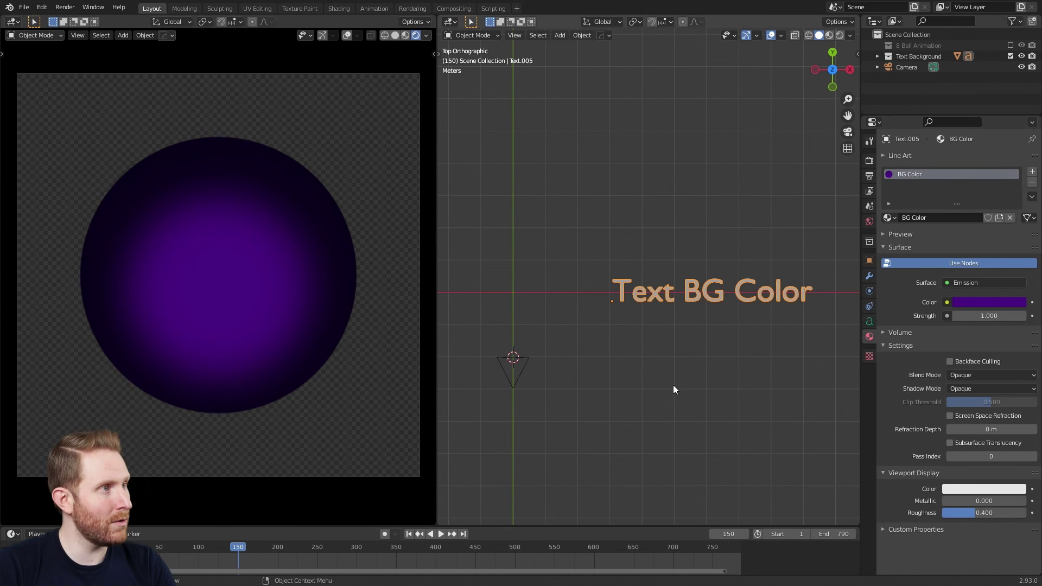
Render a still image of the text background at frame 150, rendering it a second time.
left_click(65, 7)
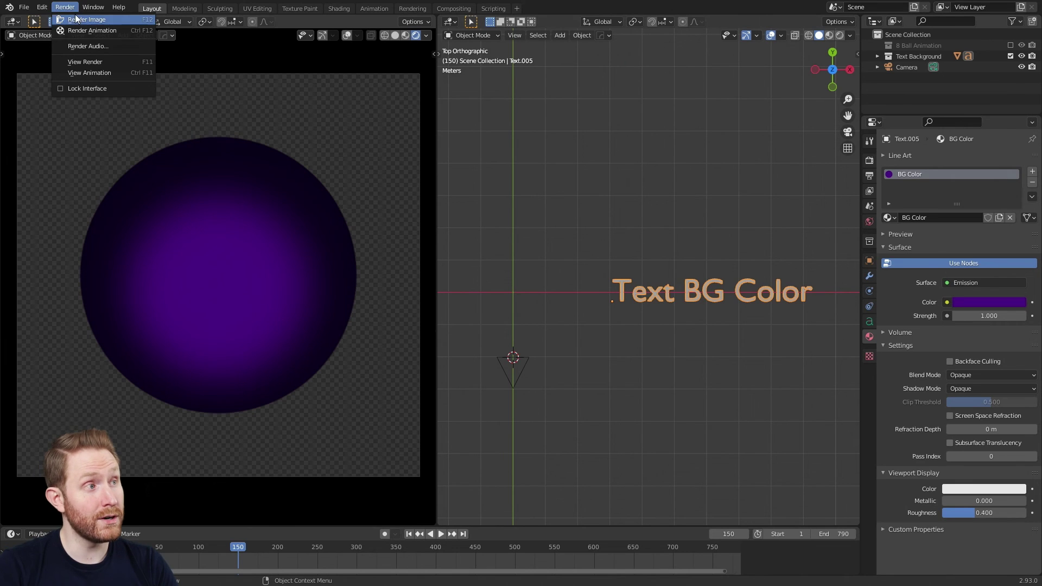
left_click(76, 19)
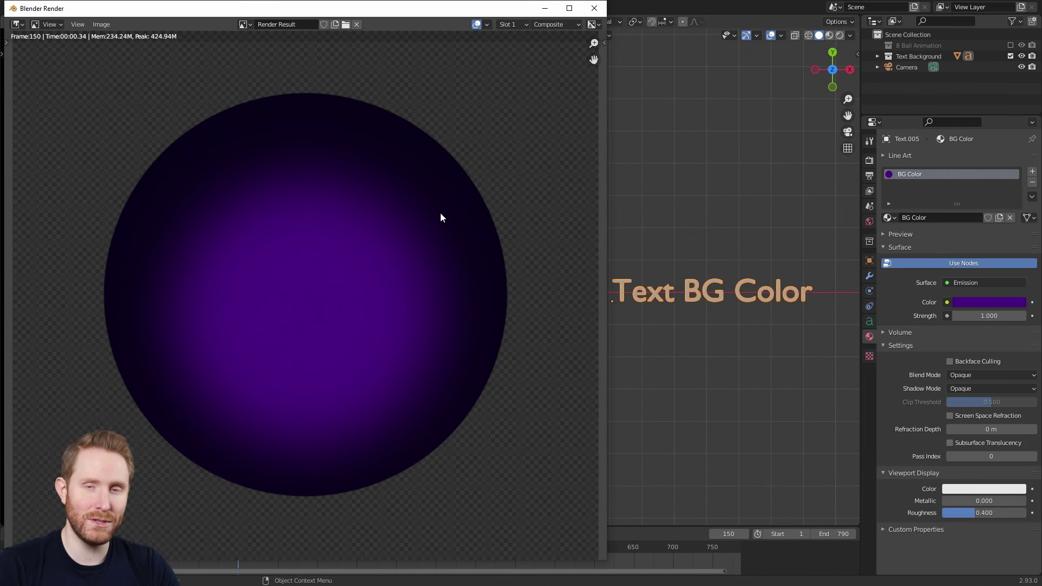
left_click_drag(441, 8, 441, 114)
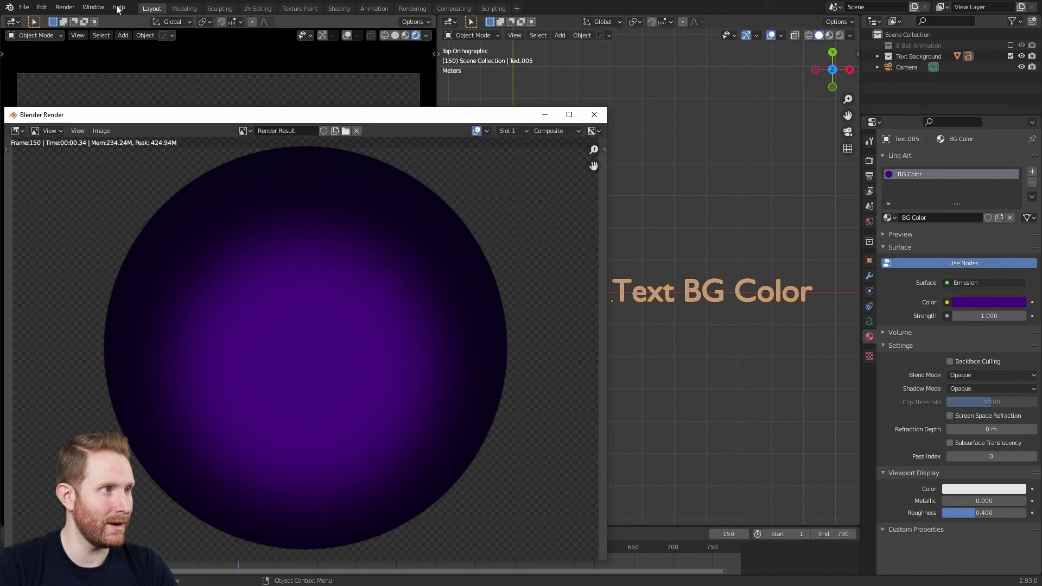
left_click(65, 7)
left_click(75, 19)
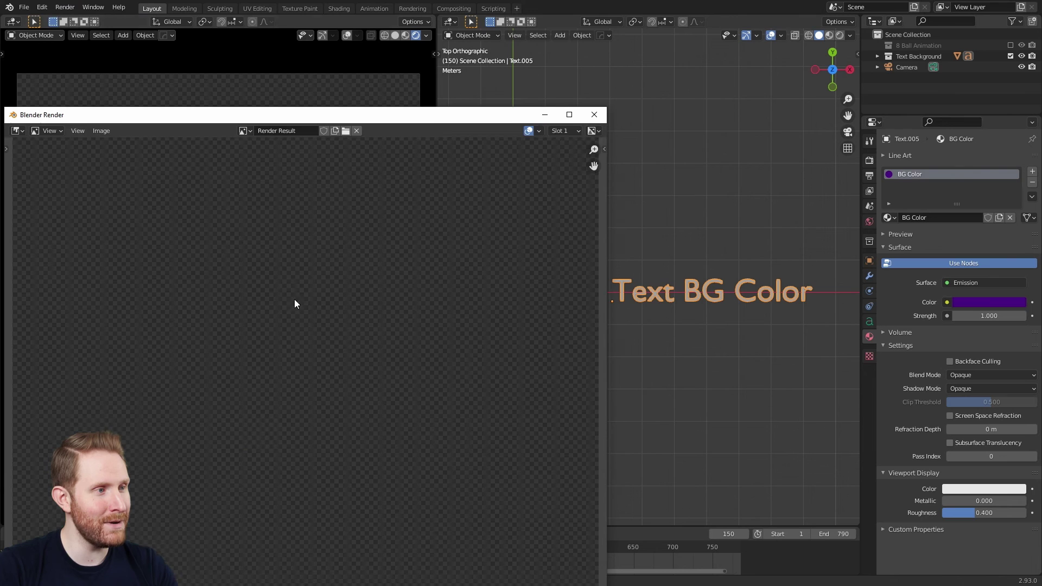
left_click_drag(349, 114, 400, 31)
Save the rendered background image as 8BallBG.png in the 059_8BallWidget folder.
left_click(154, 48)
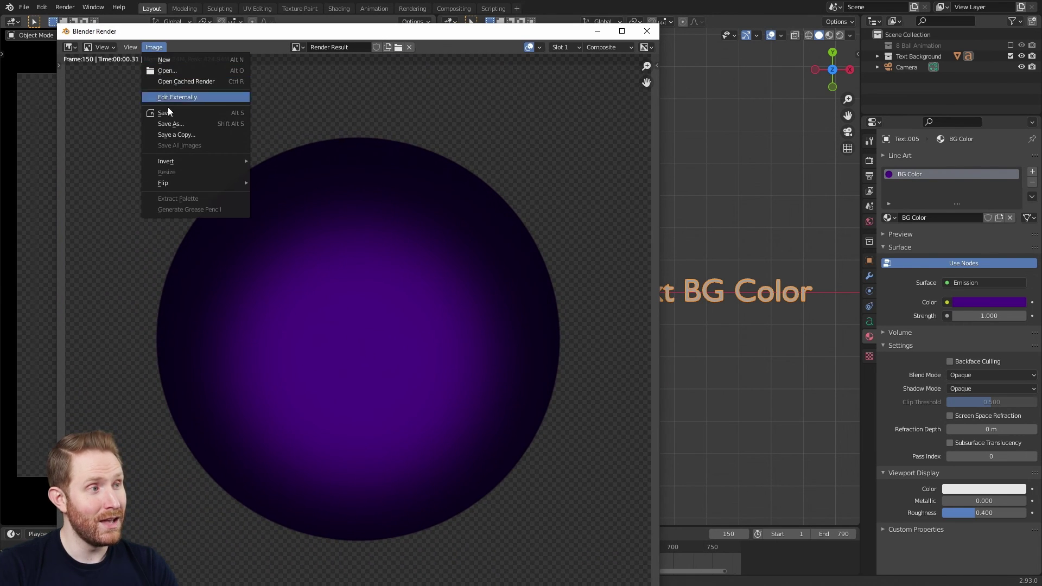
left_click(163, 125)
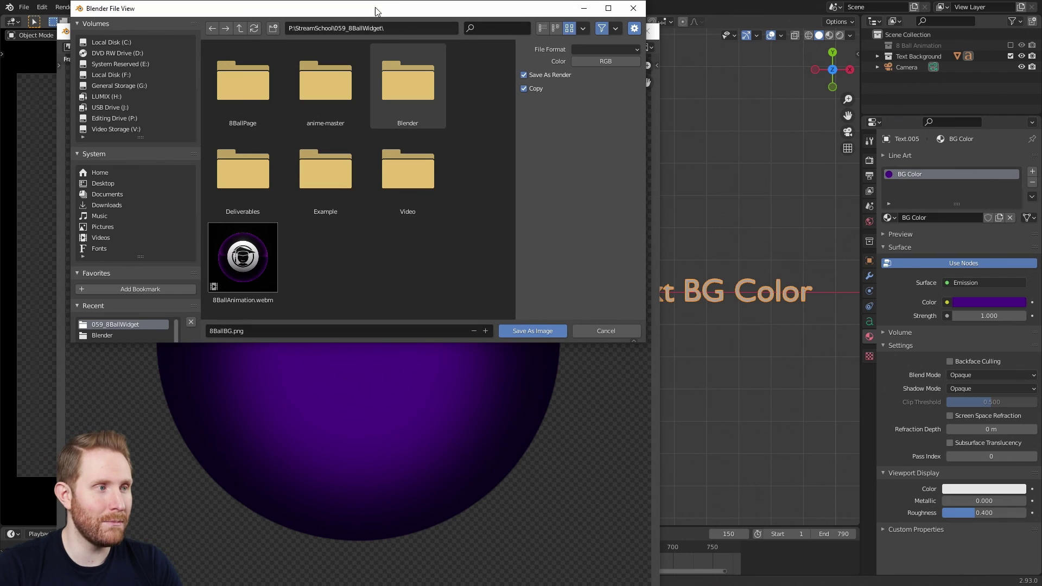
left_click_drag(379, 11, 619, 56)
left_click(494, 378)
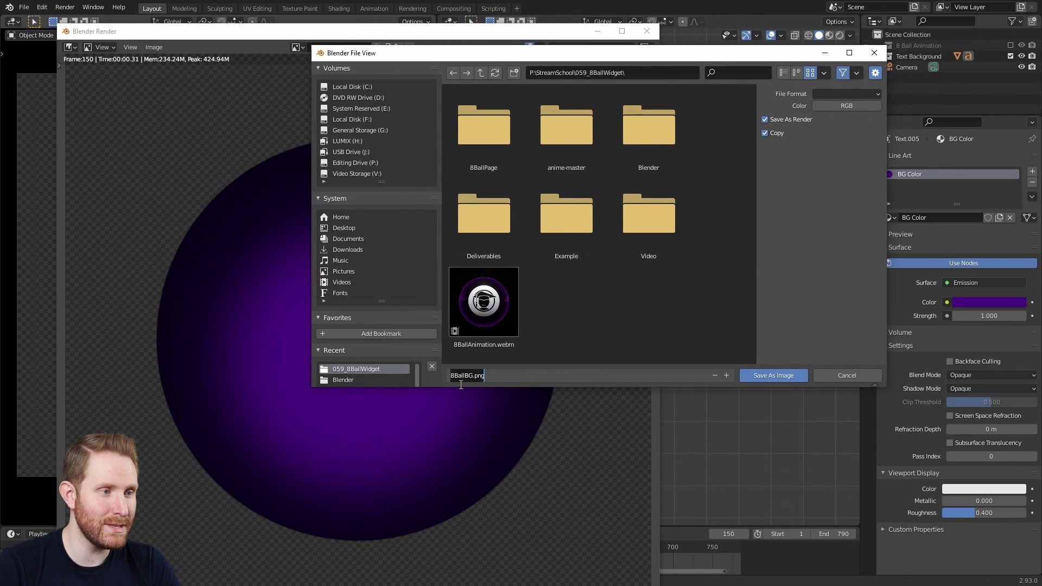
key("Home")
key("Right")
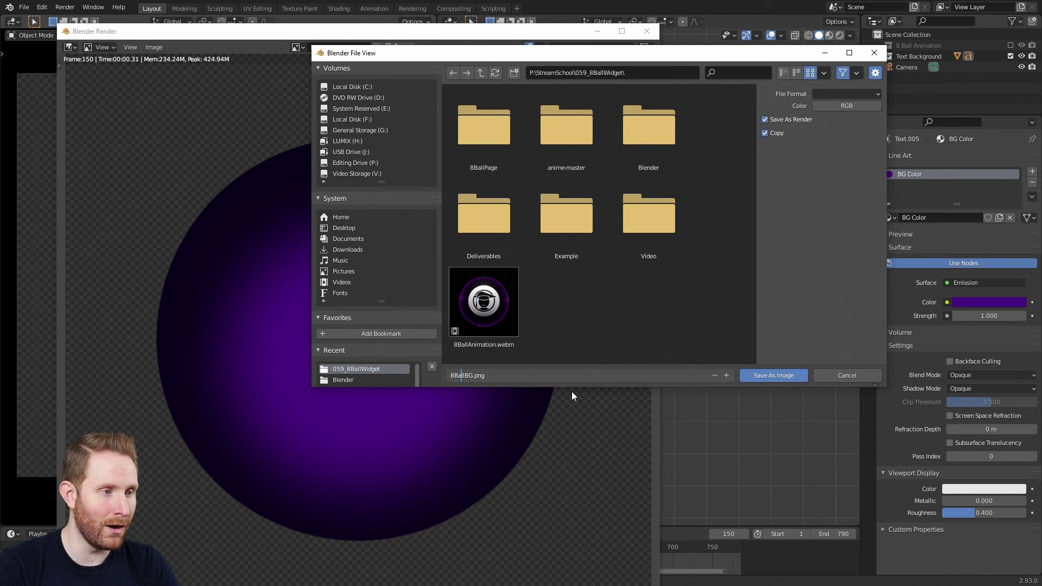
key("Right")
key("Right")
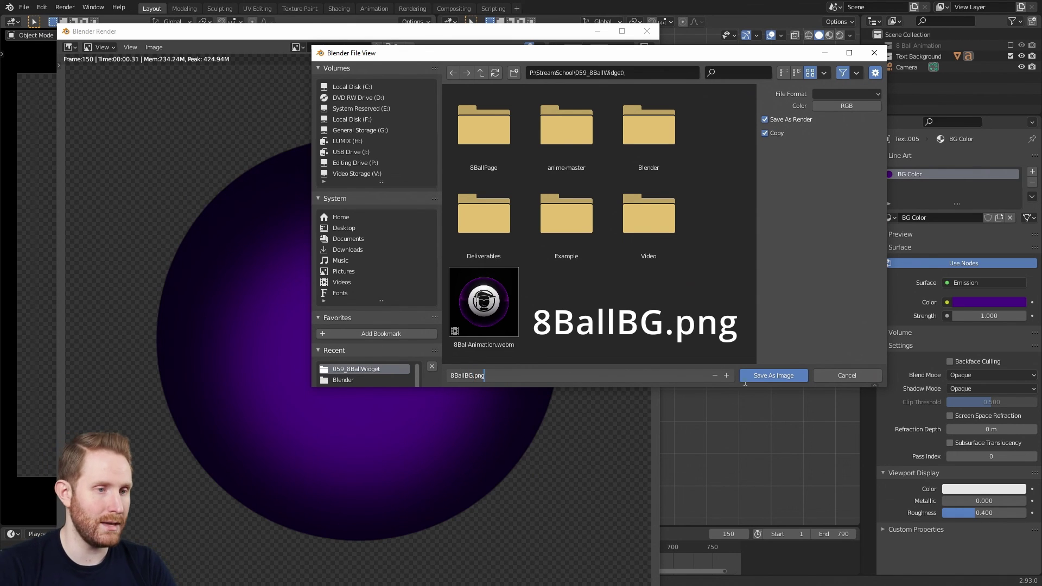
left_click(767, 375)
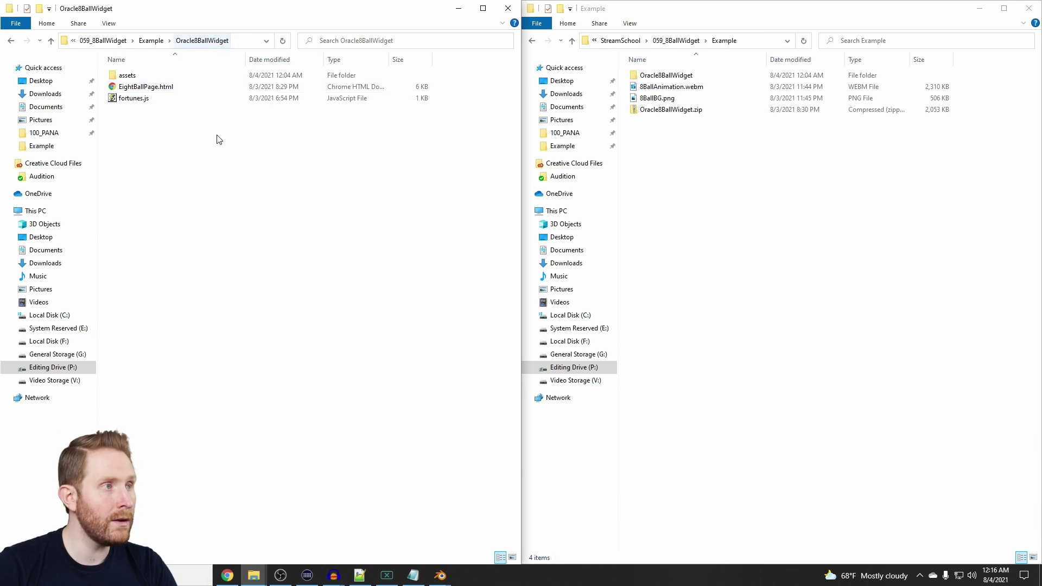
Open the widget's assets folder and copy 8BallAnimation.webm and 8BallBG.png from the Example folder.
double_click(125, 76)
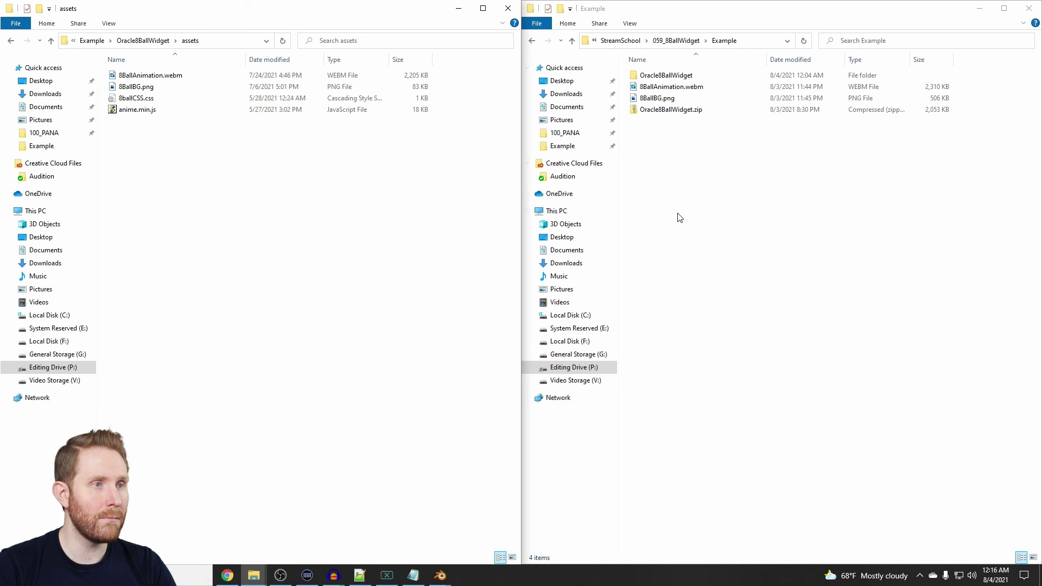
left_click(664, 87)
left_click(660, 100, "ctrl")
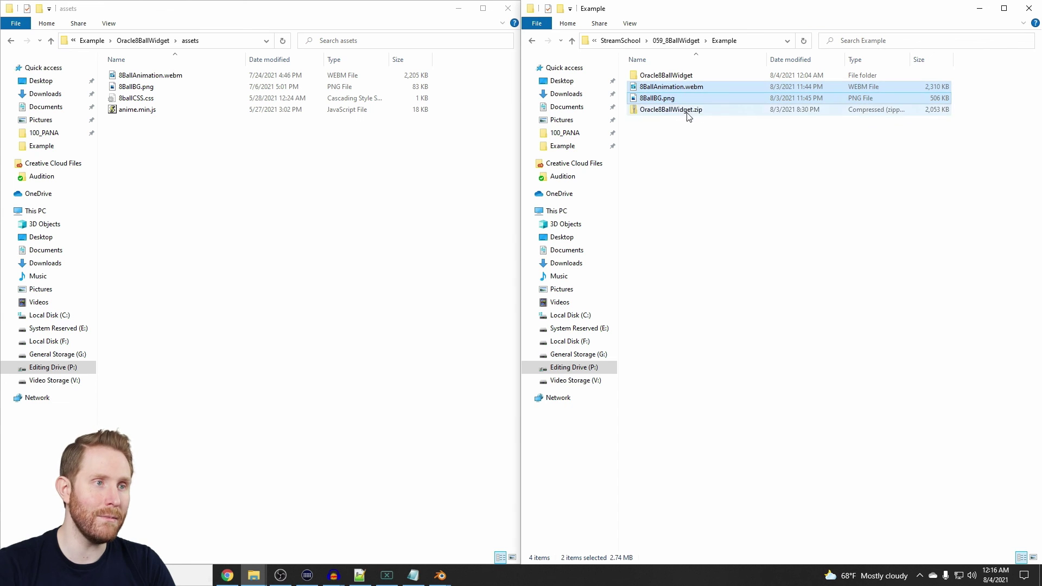
right_click(661, 104)
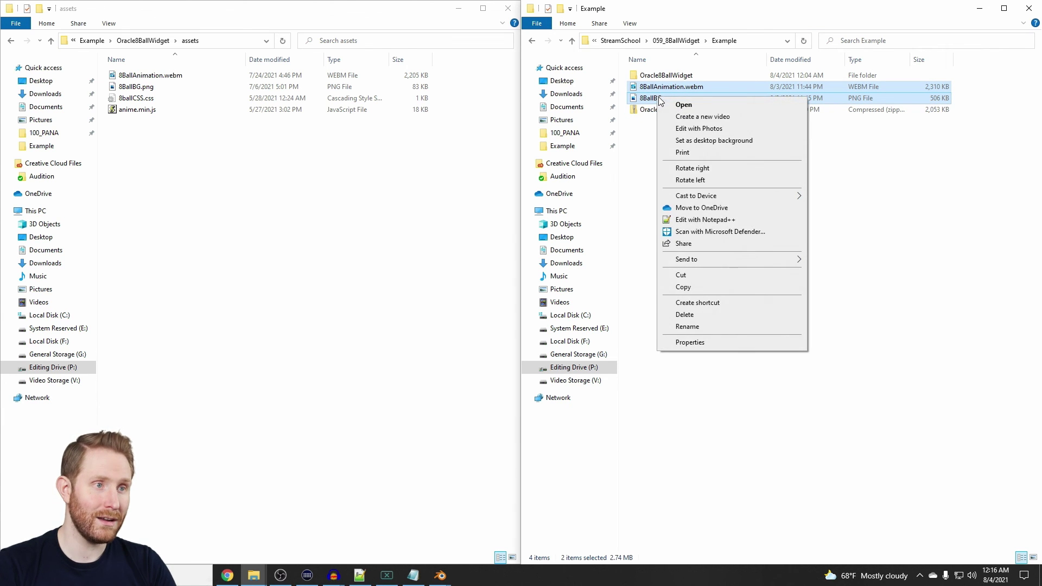
left_click(699, 287)
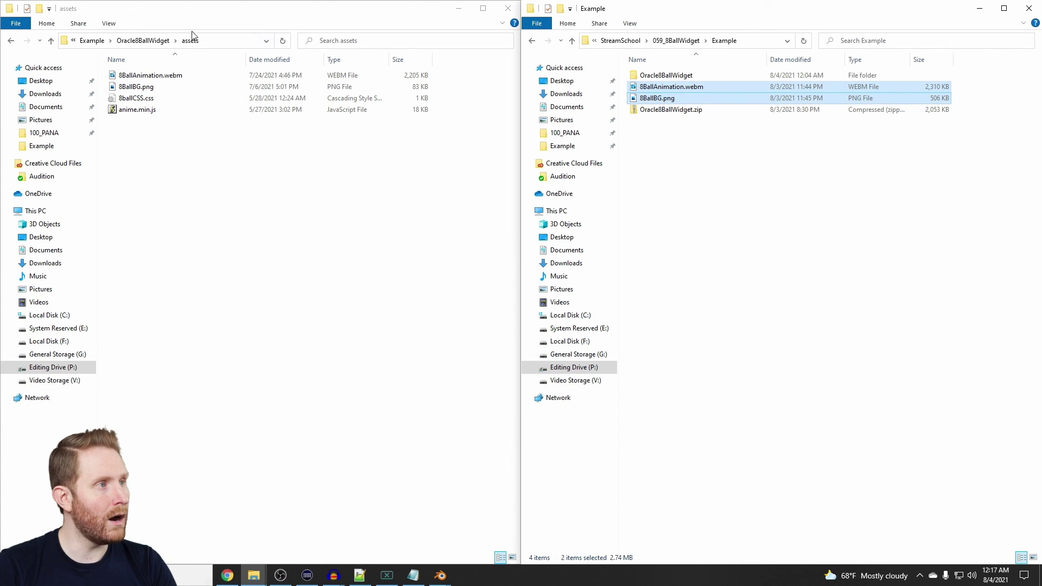
Paste the two copied files into the Oracle8BallWidget assets folder, replacing the existing files of the same names.
left_click(199, 141)
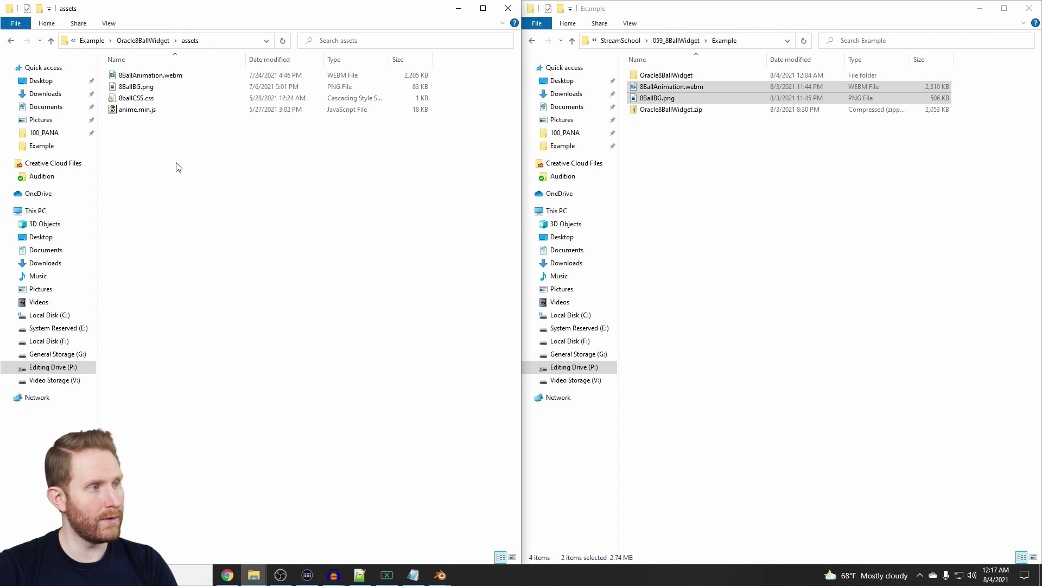
right_click(150, 130)
left_click(193, 202)
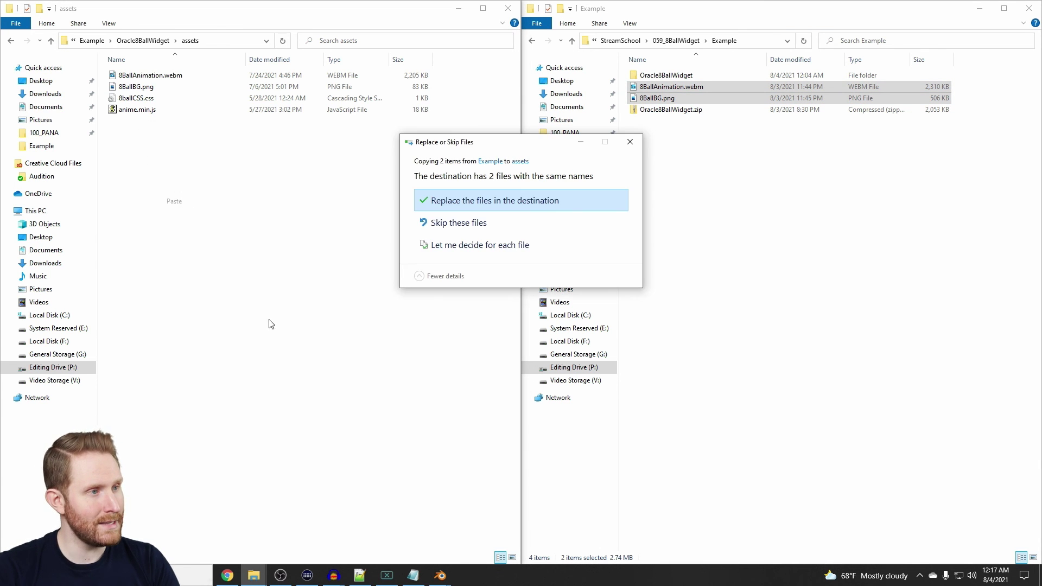
left_click_drag(452, 145, 263, 142)
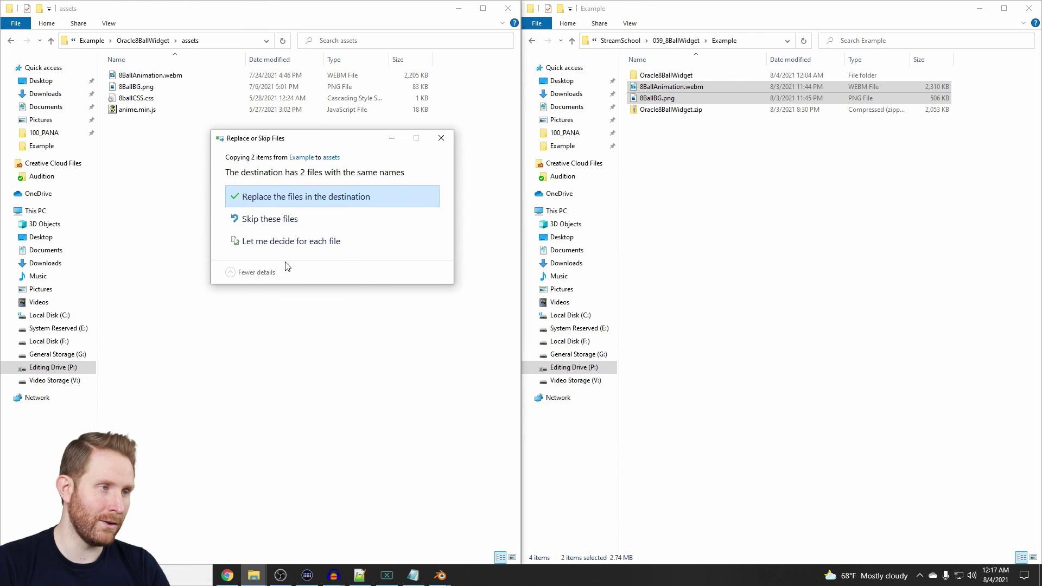
left_click(282, 197)
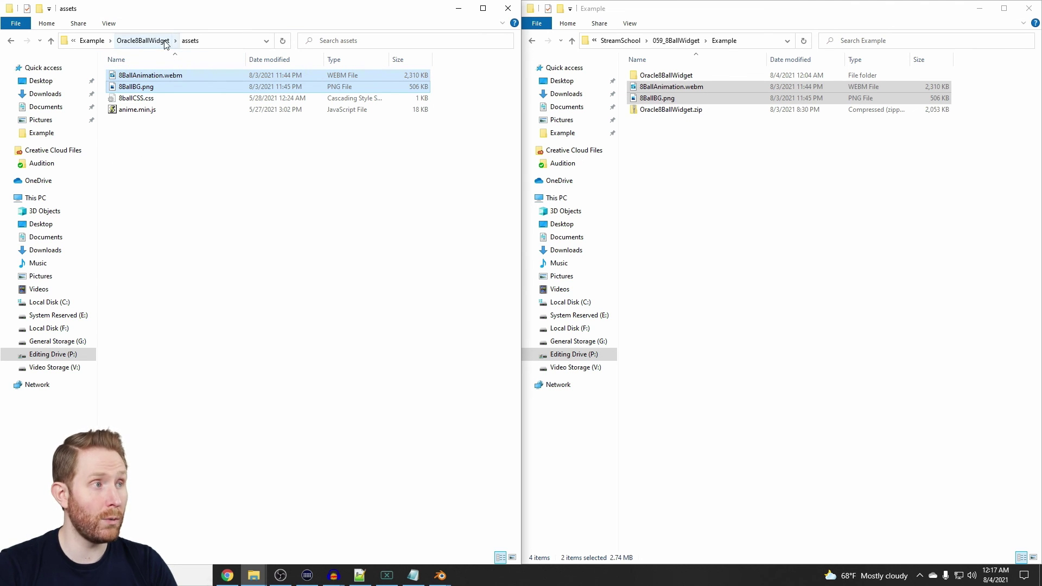
Switch to OBS and test the customized widget by showing the 8Ball source, hiding it, and showing it again.
left_click(280, 575)
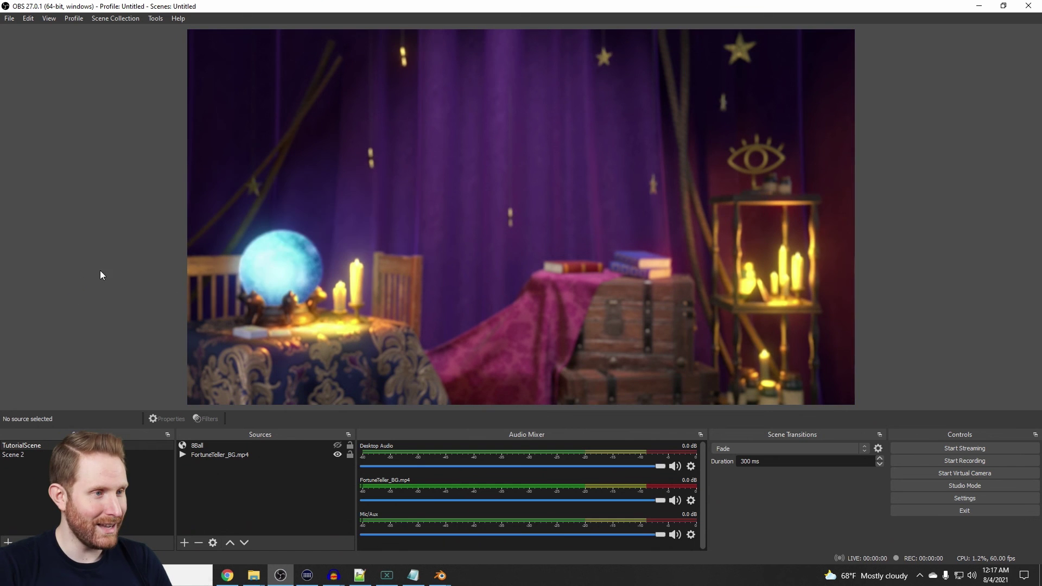
key("F1")
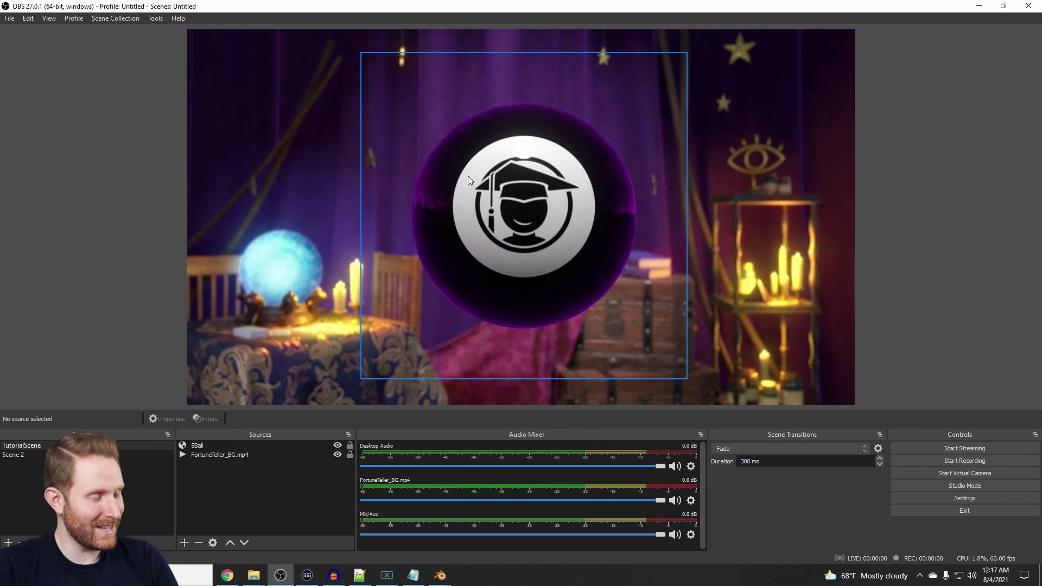
key("h")
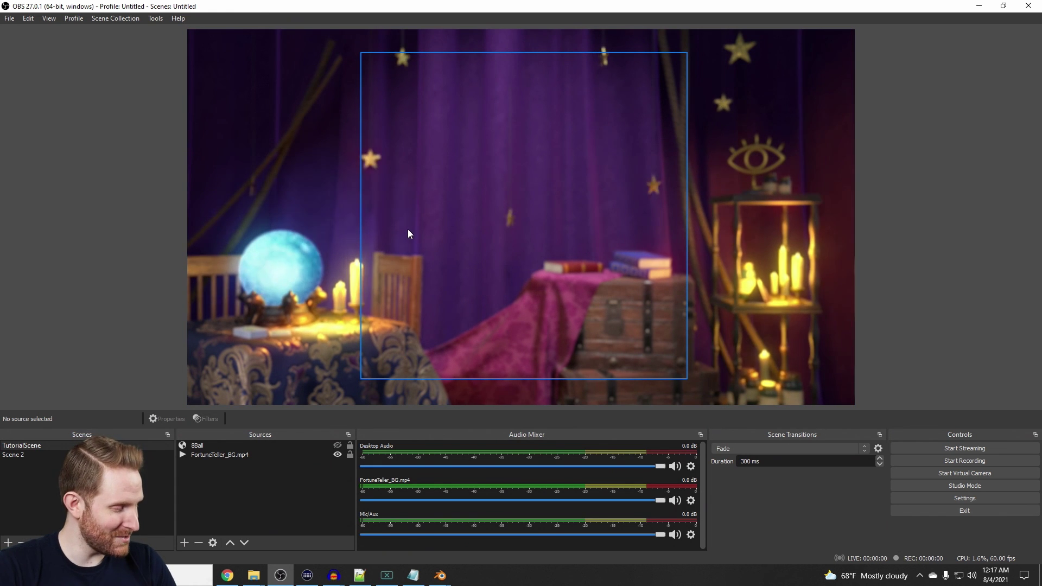
key("h")
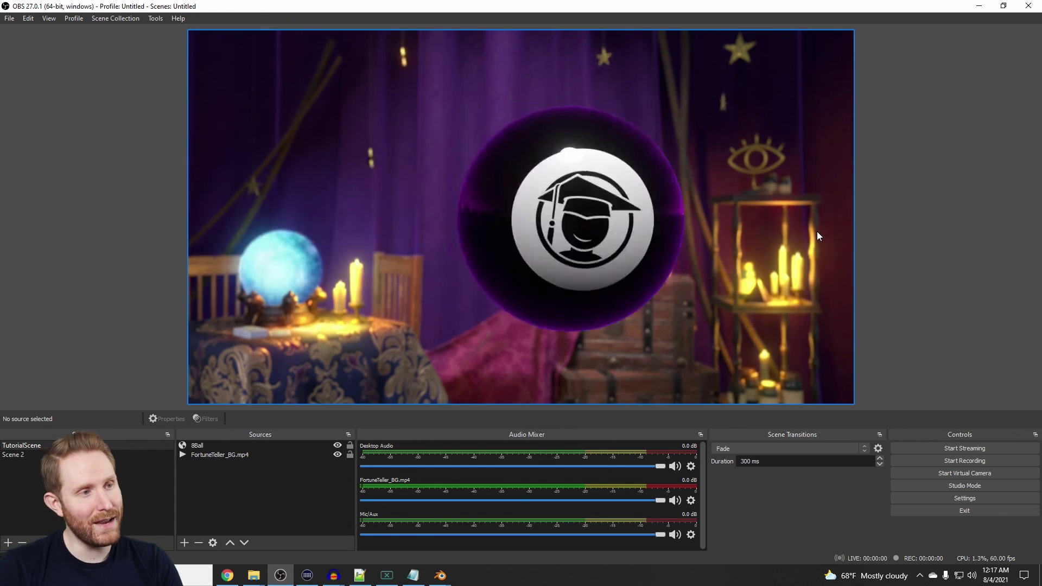